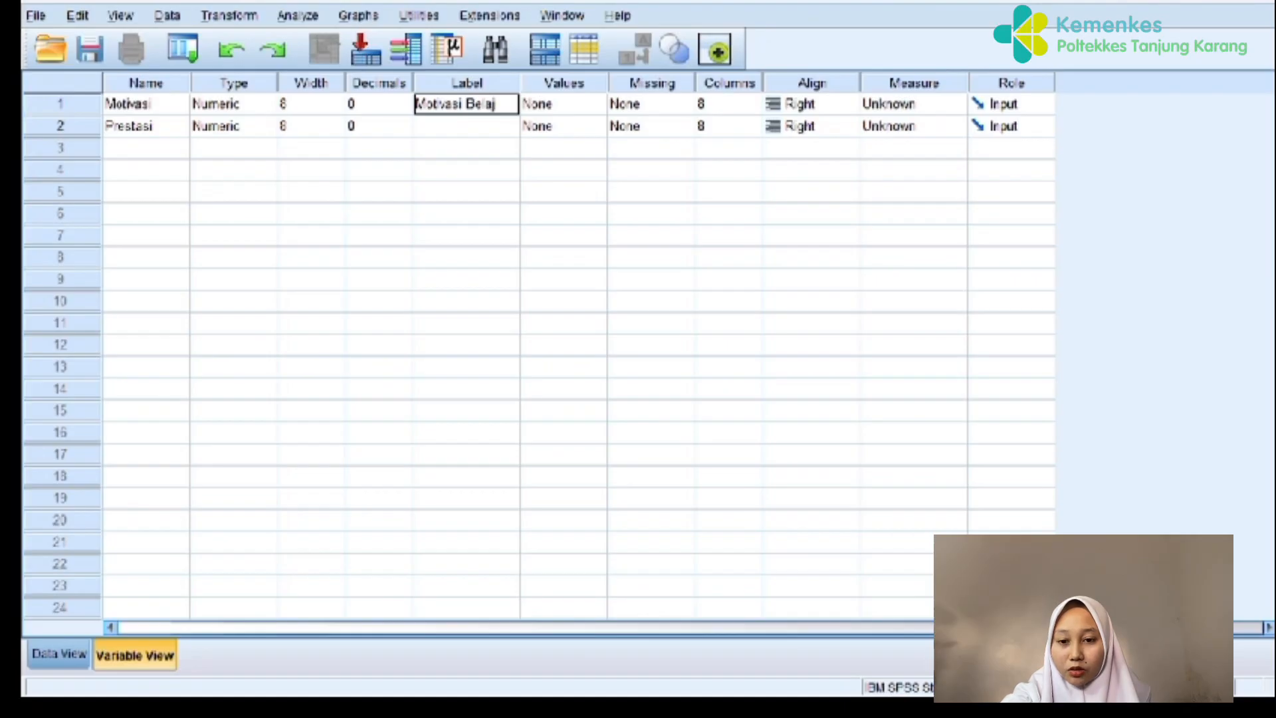
Label the Prestasi variable as "Prestasi Belajar"
left_click(450, 129)
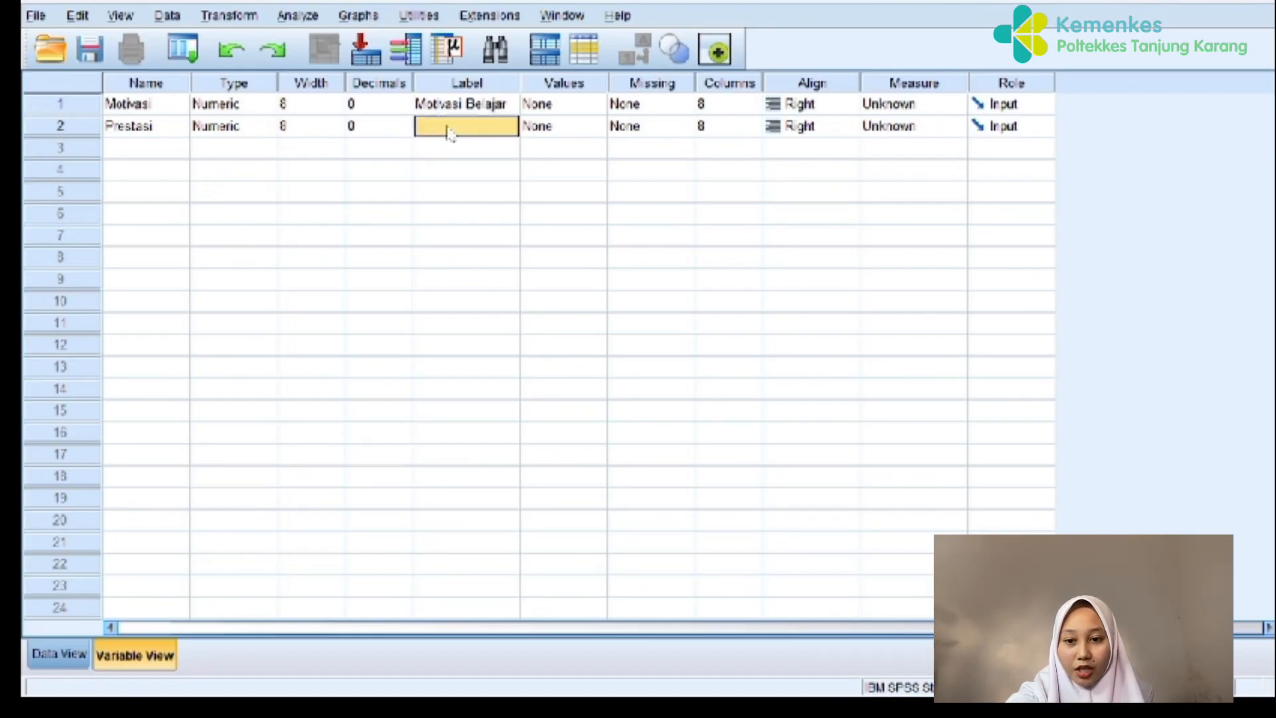
left_click(450, 129)
type("P")
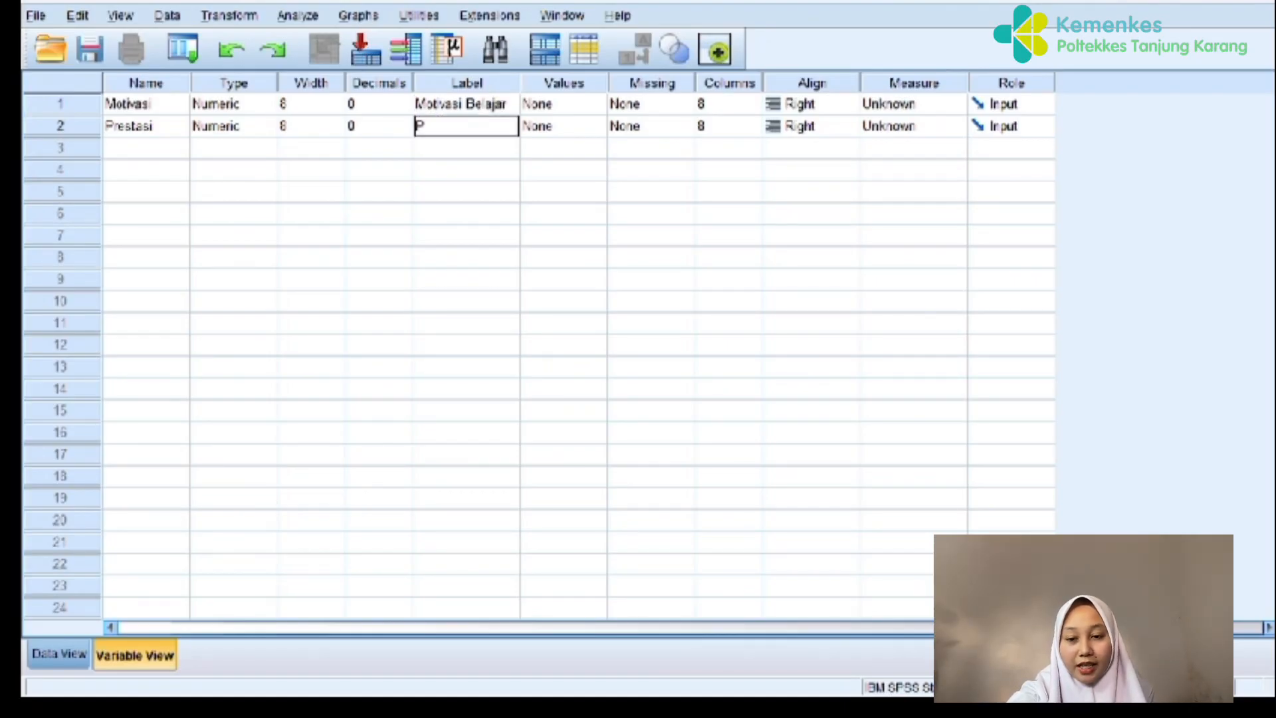
type("restasi")
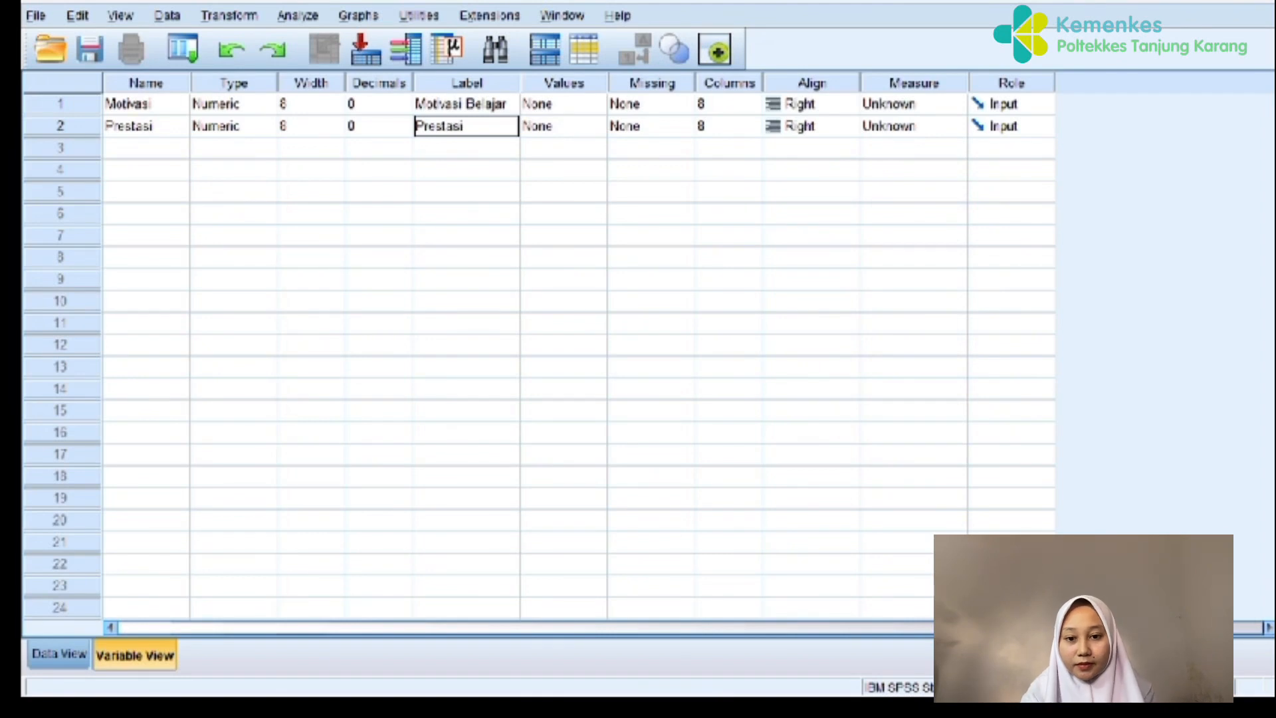
type(" Belajar")
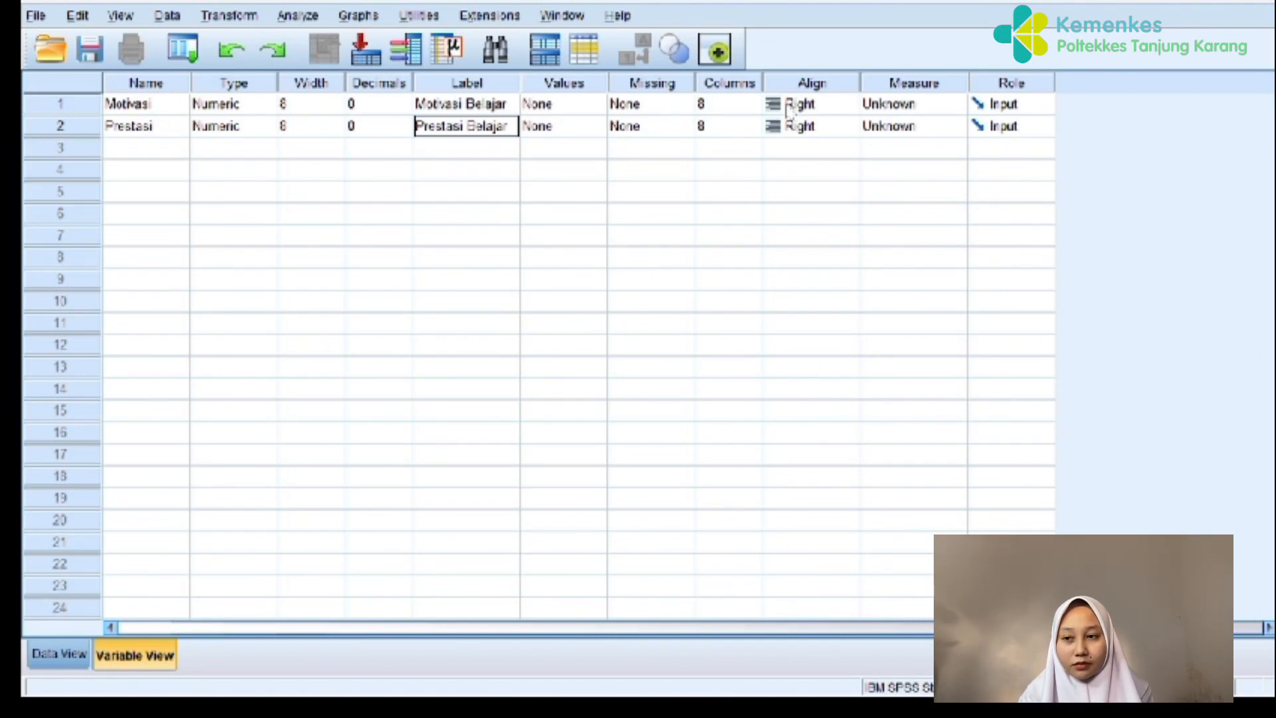
Set the measurement level of both the Motivasi and Prestasi variables to Scale
left_click(827, 109)
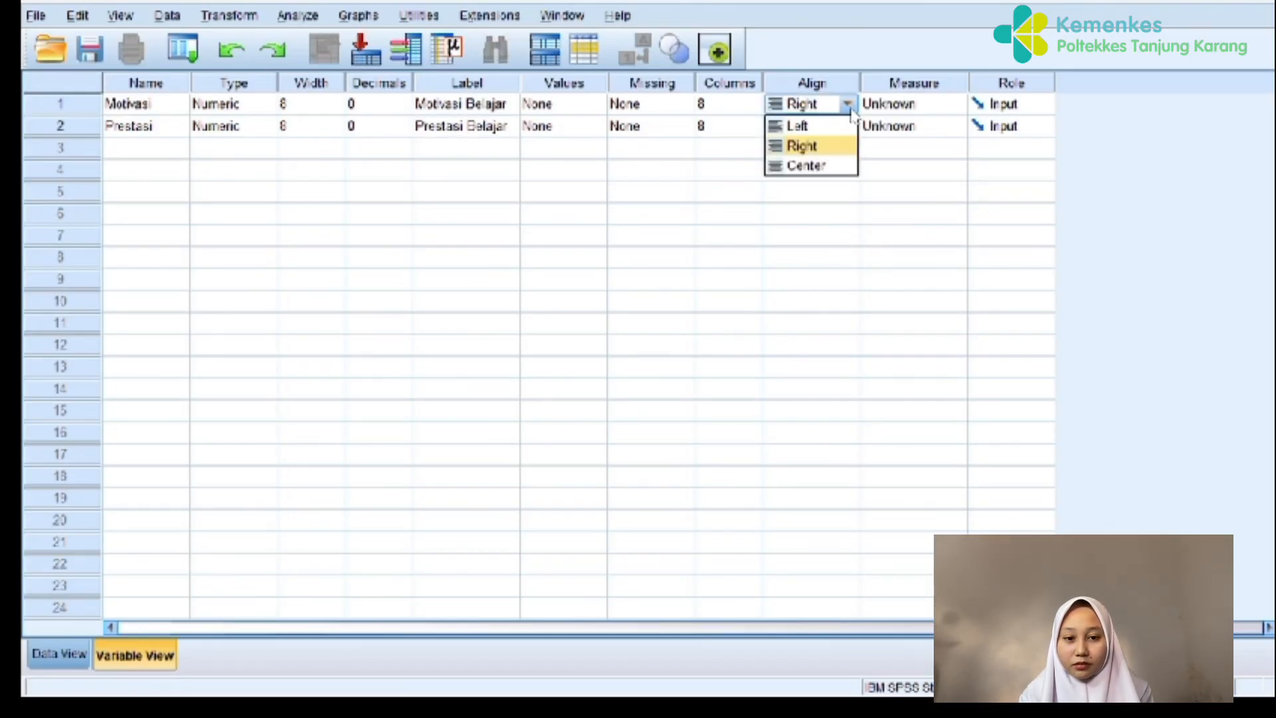
left_click(883, 108)
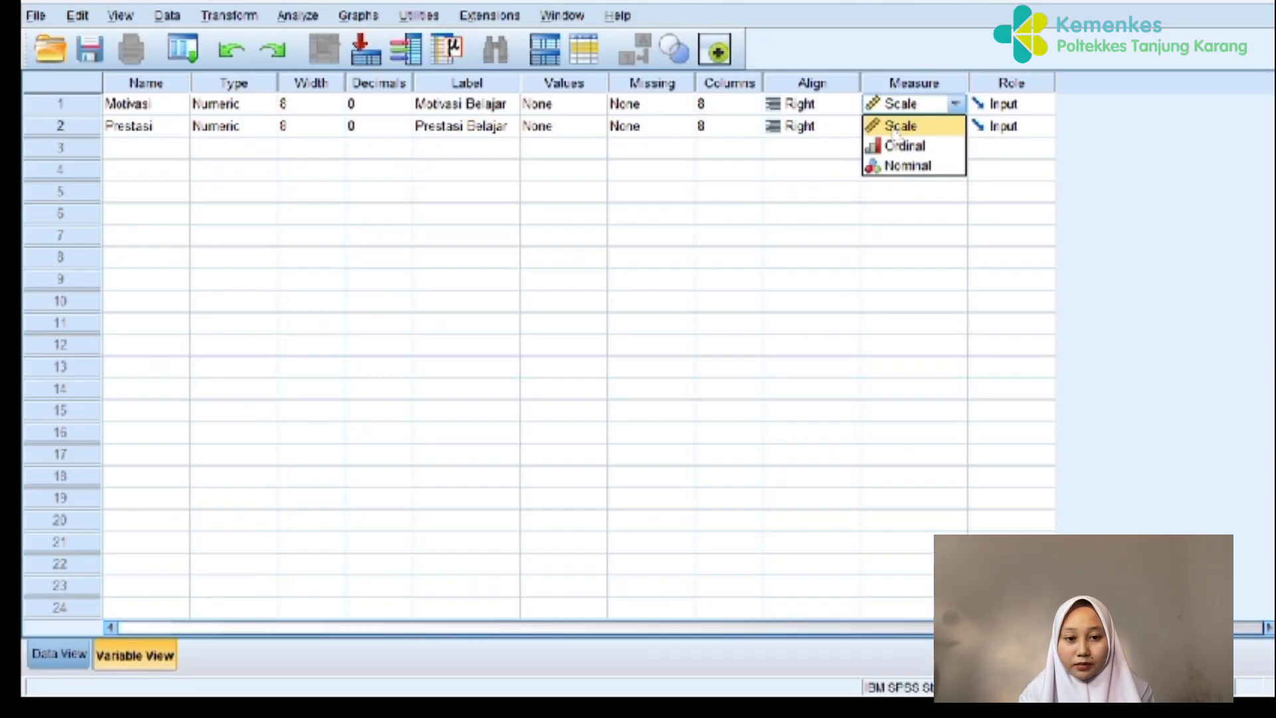
left_click(895, 127)
left_click(895, 133)
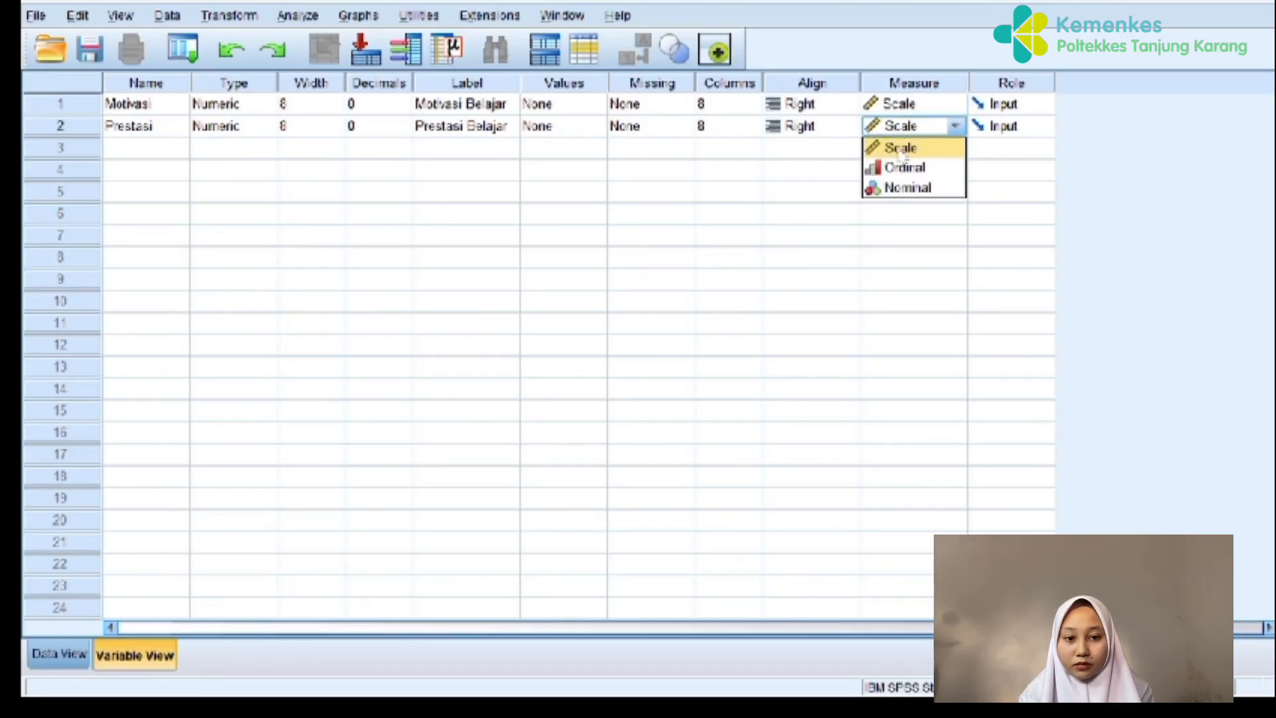
left_click(901, 153)
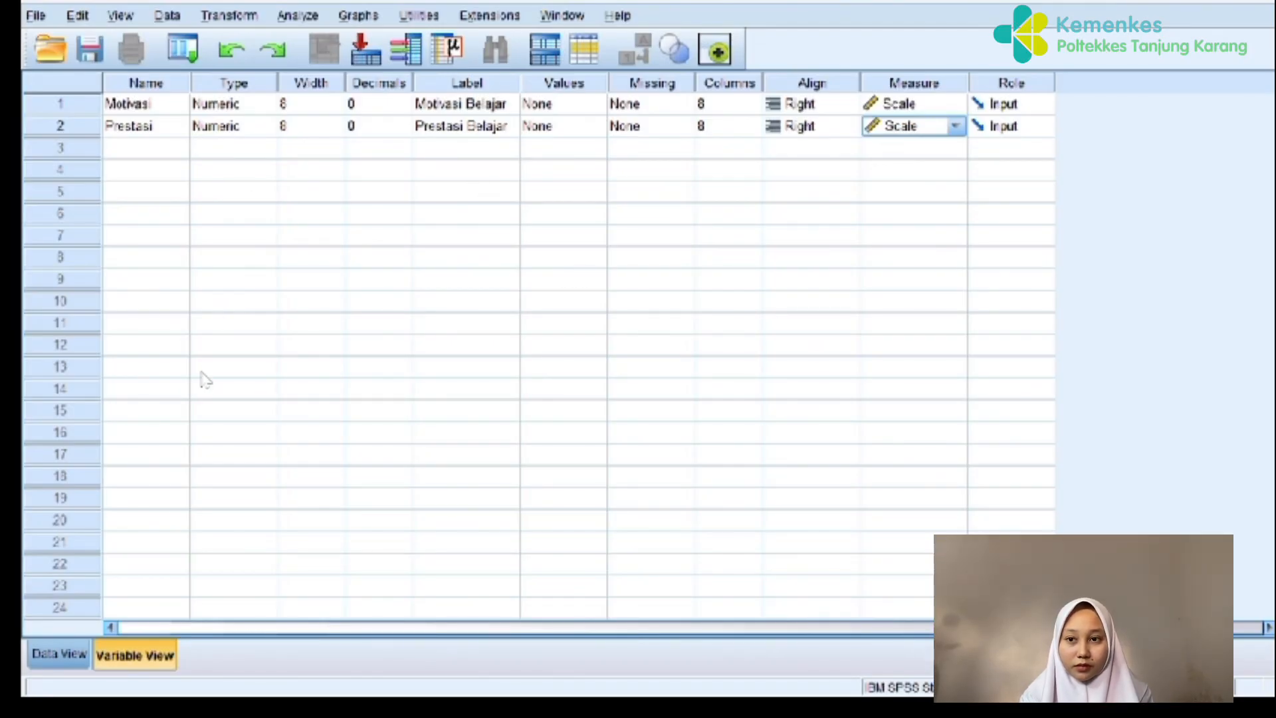
Copy the twelve Motivasi scores from the Word document and paste them into the Motivasi column in SPSS, starting at row 1
left_click(75, 656)
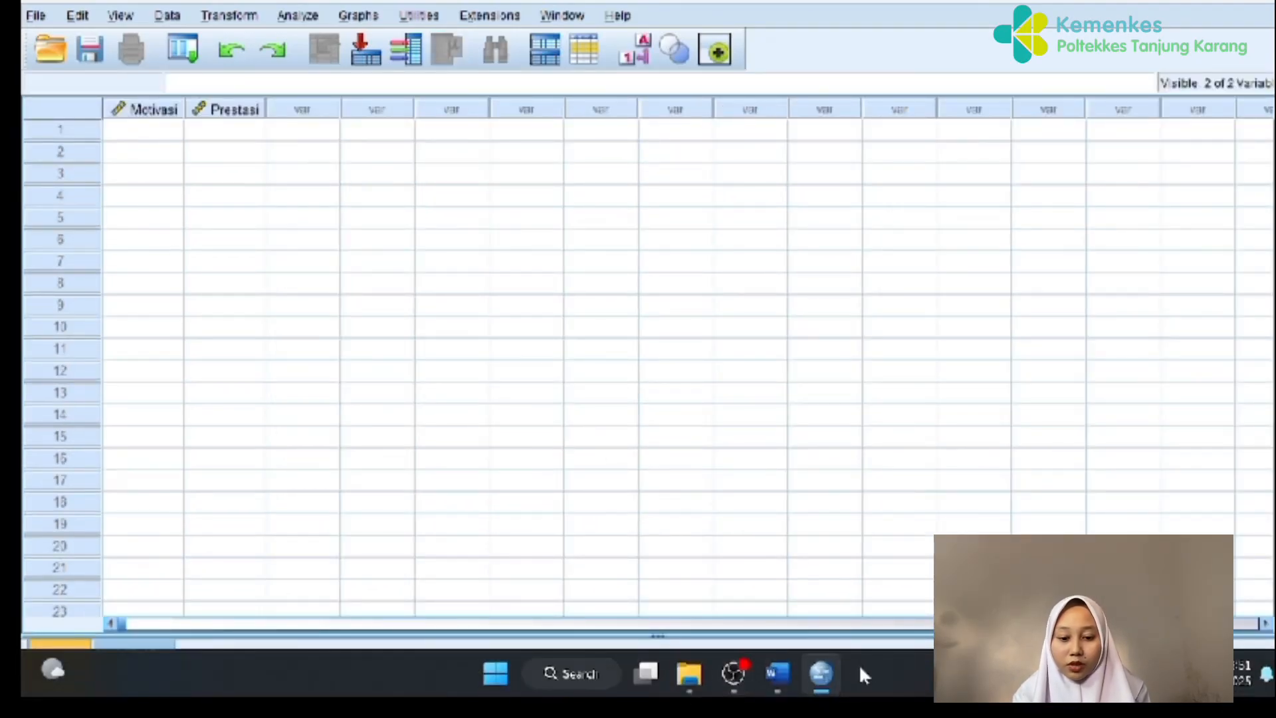
left_click(783, 678)
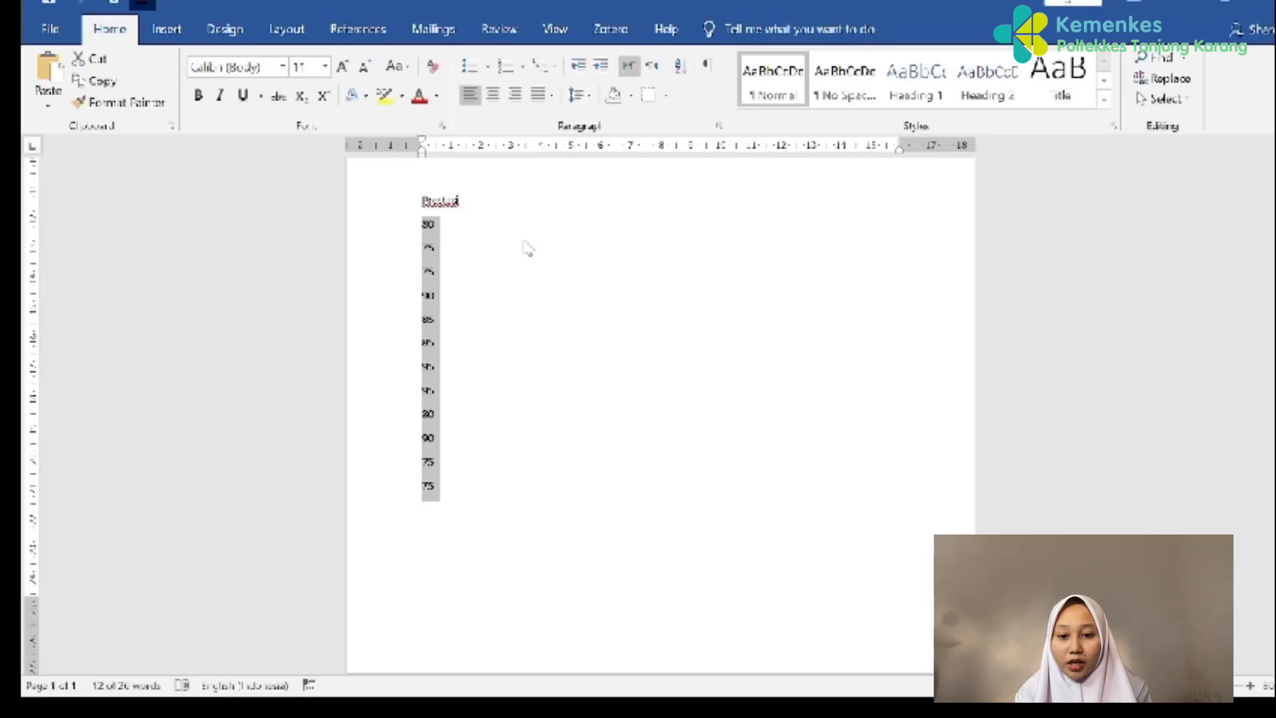
scroll(527, 247, "up", 3)
scroll(660, 412, "up", 3)
left_click_drag(424, 271, 435, 551)
key("ctrl+c")
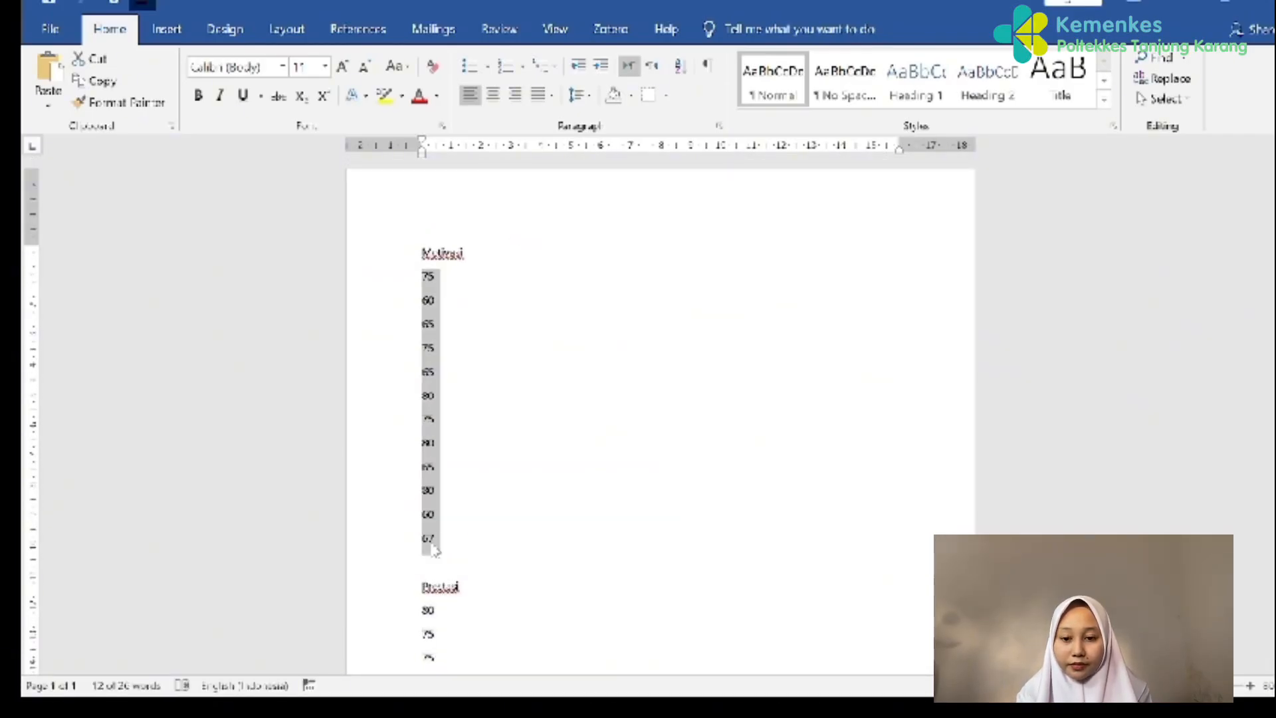
left_click(808, 678)
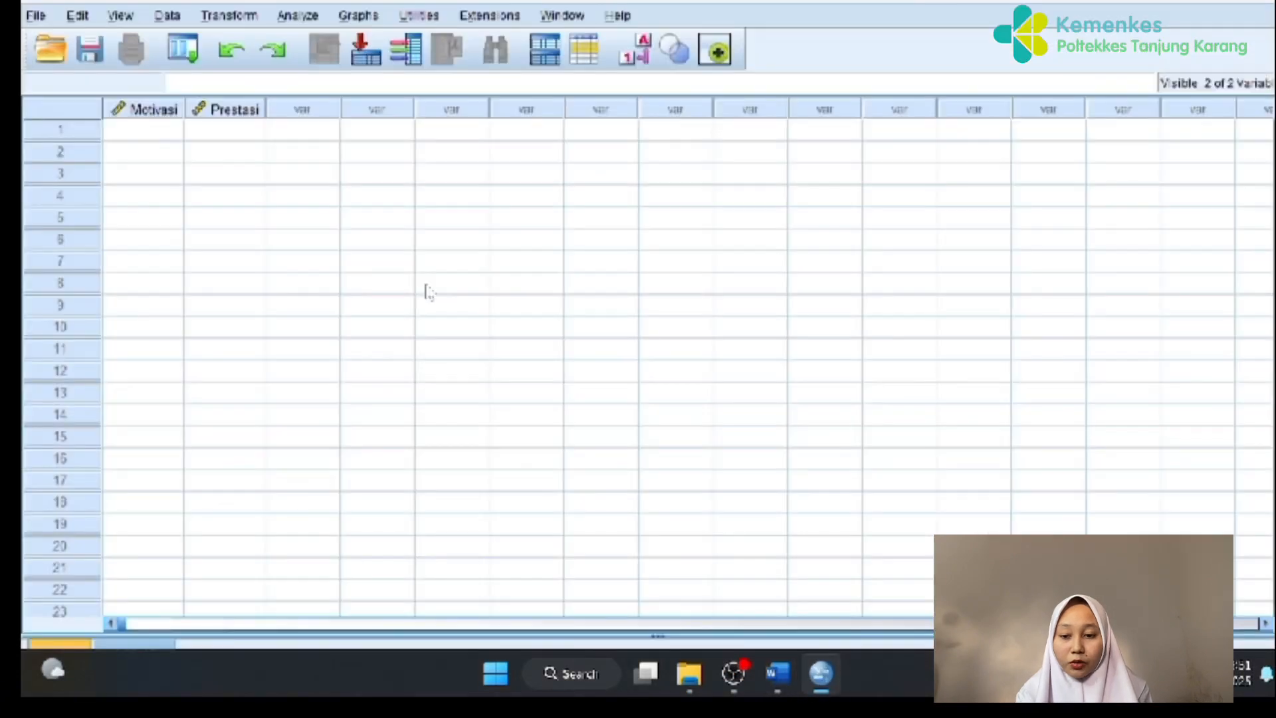
left_click(159, 136)
key("ctrl+v")
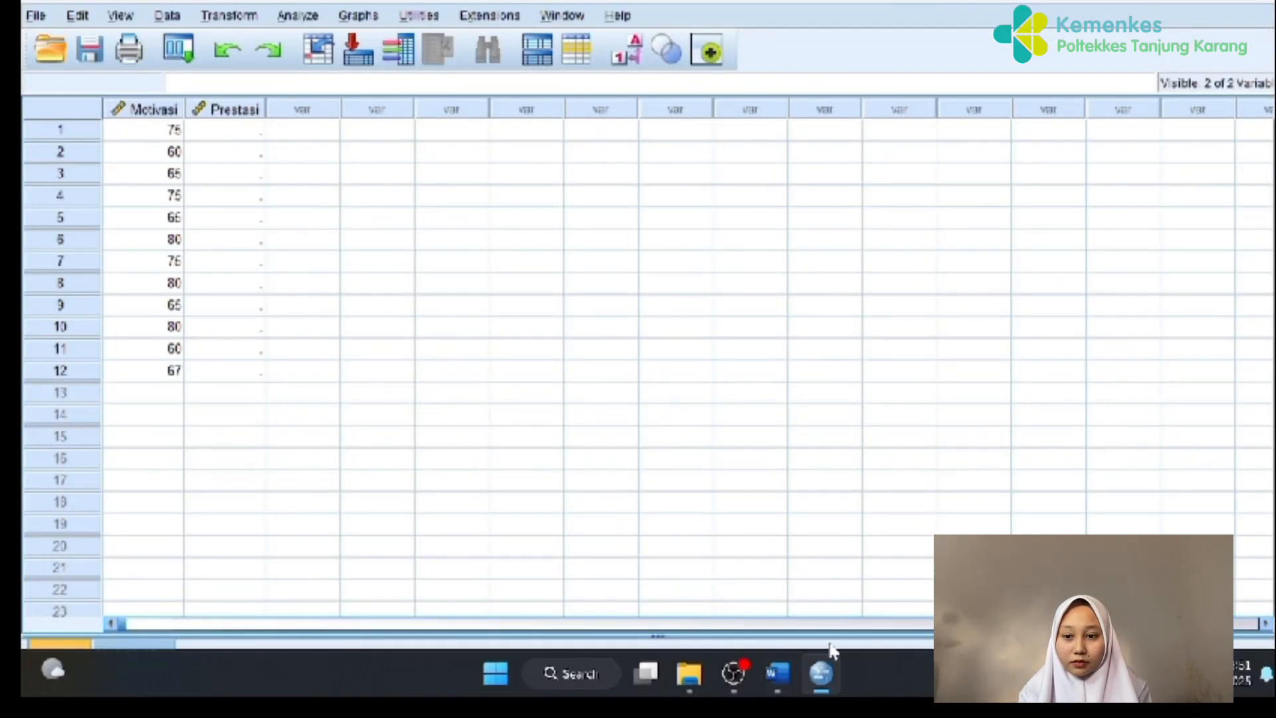
Copy the twelve Prestasi scores from the Word document and paste them into the Prestasi column in SPSS, starting at row 1
left_click(787, 670)
scroll(451, 460, "down", 3)
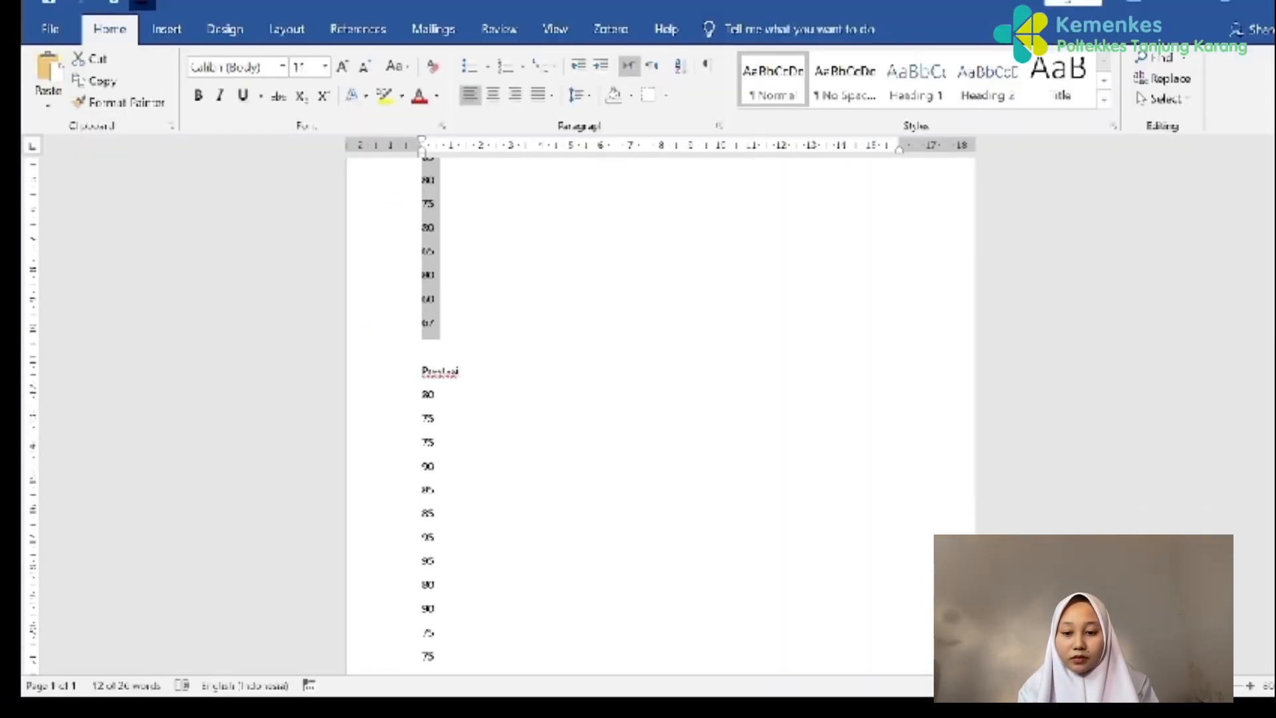
left_click_drag(424, 389, 438, 668)
key("ctrl+c")
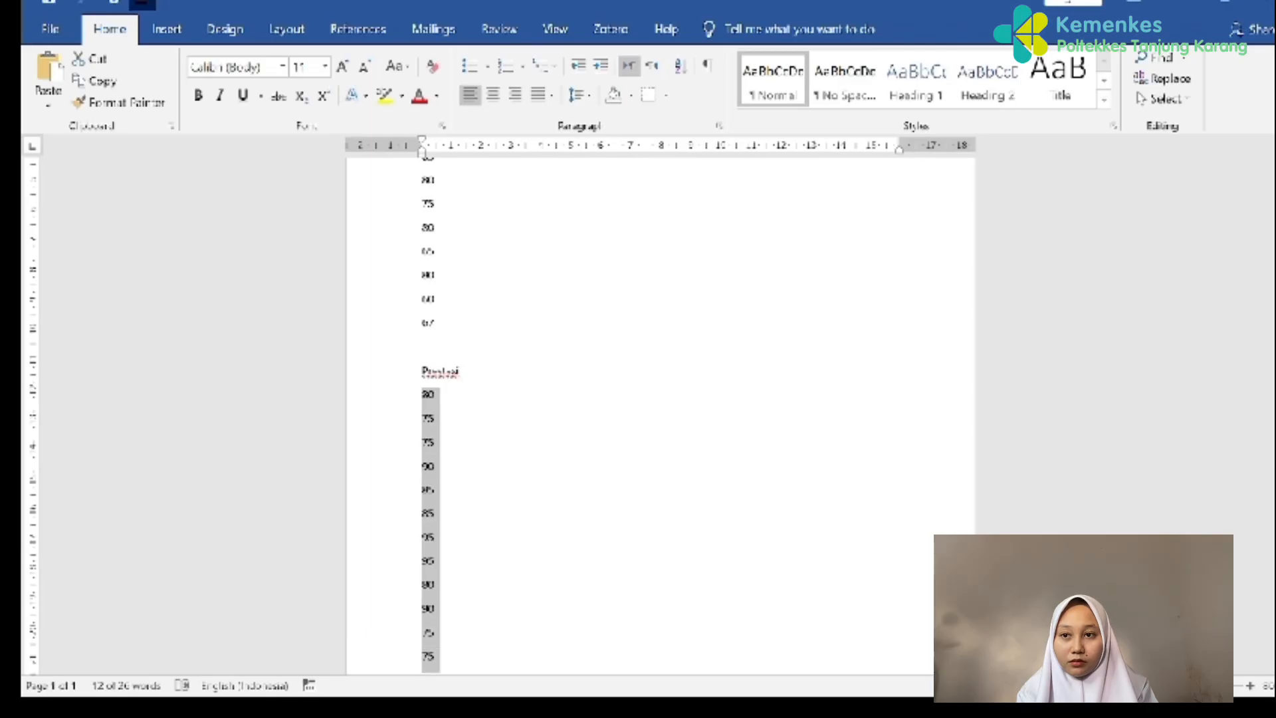
scroll(444, 658, "down", 1)
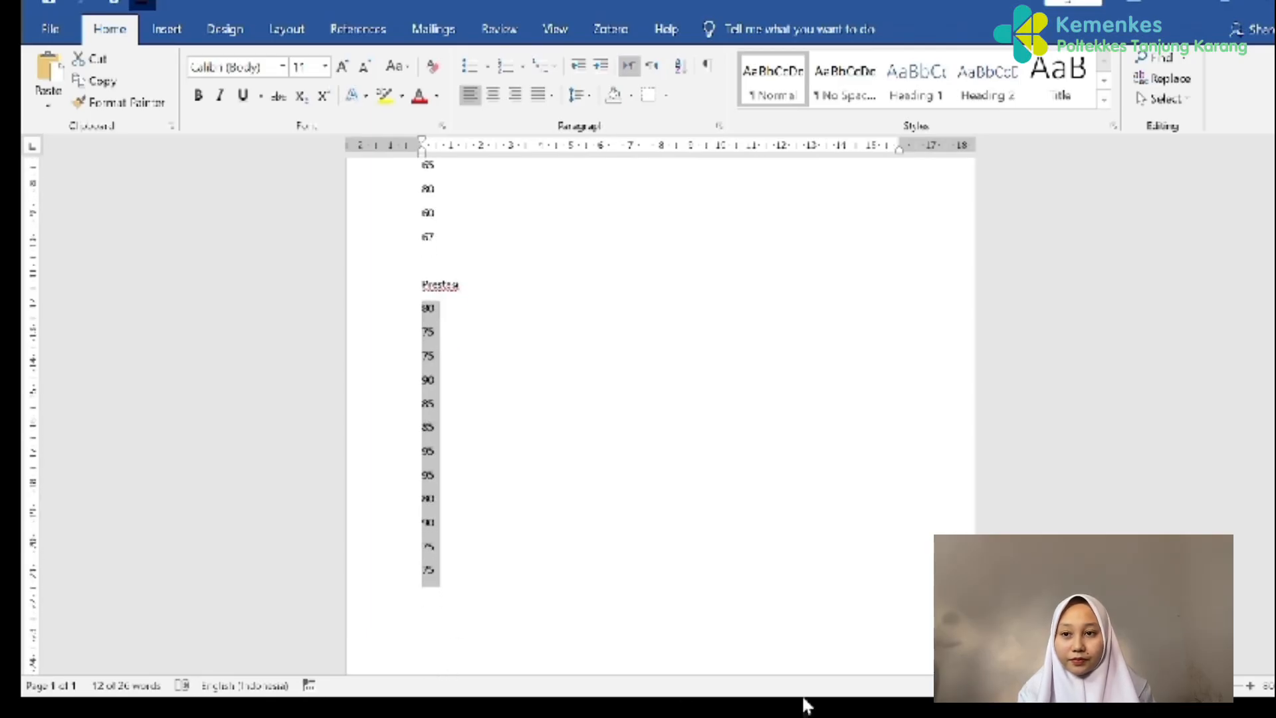
left_click(821, 673)
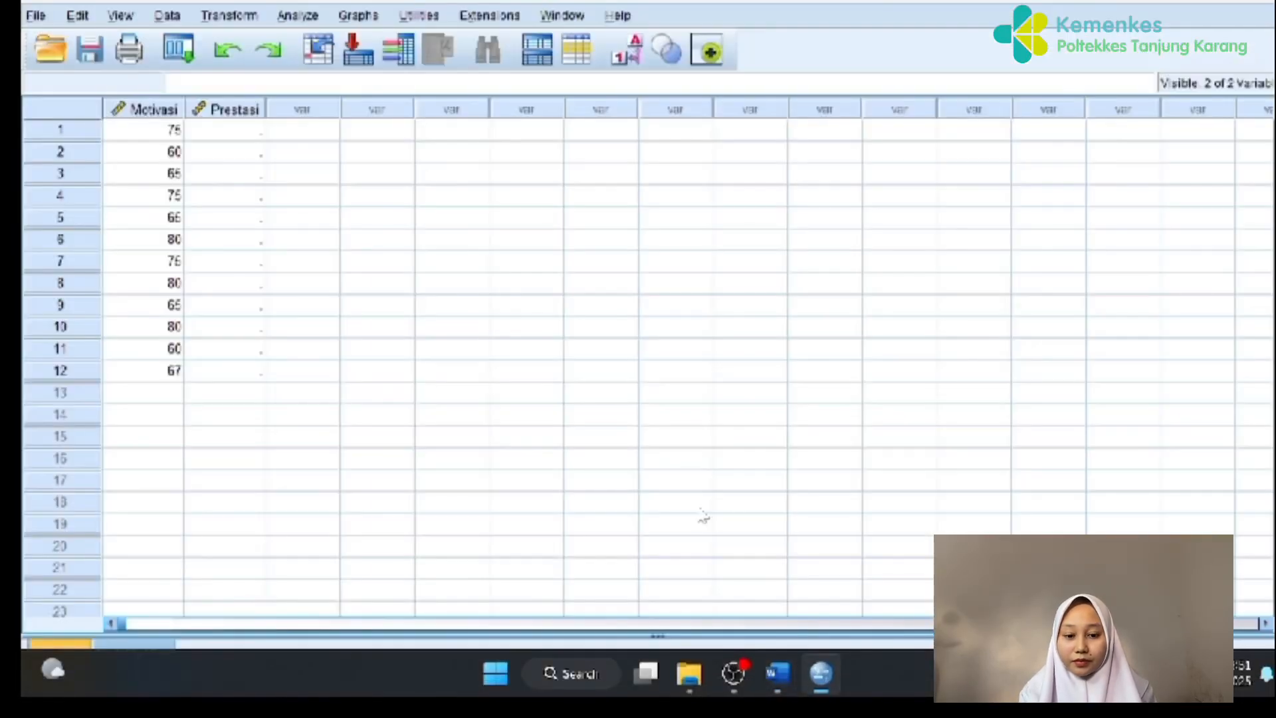
left_click(261, 132)
key("ctrl+v")
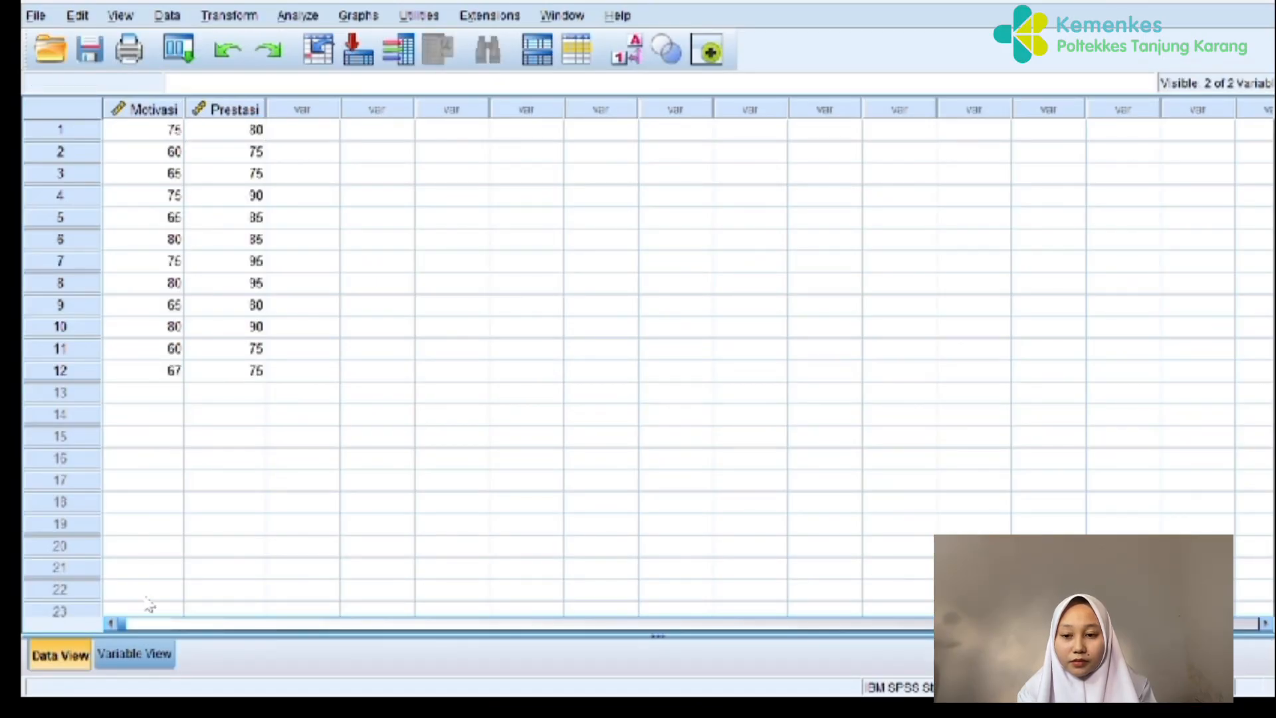
Set up a linear regression with Prestasi Belajar as the dependent variable and Motivasi Belajar as the independent variable
left_click(150, 655)
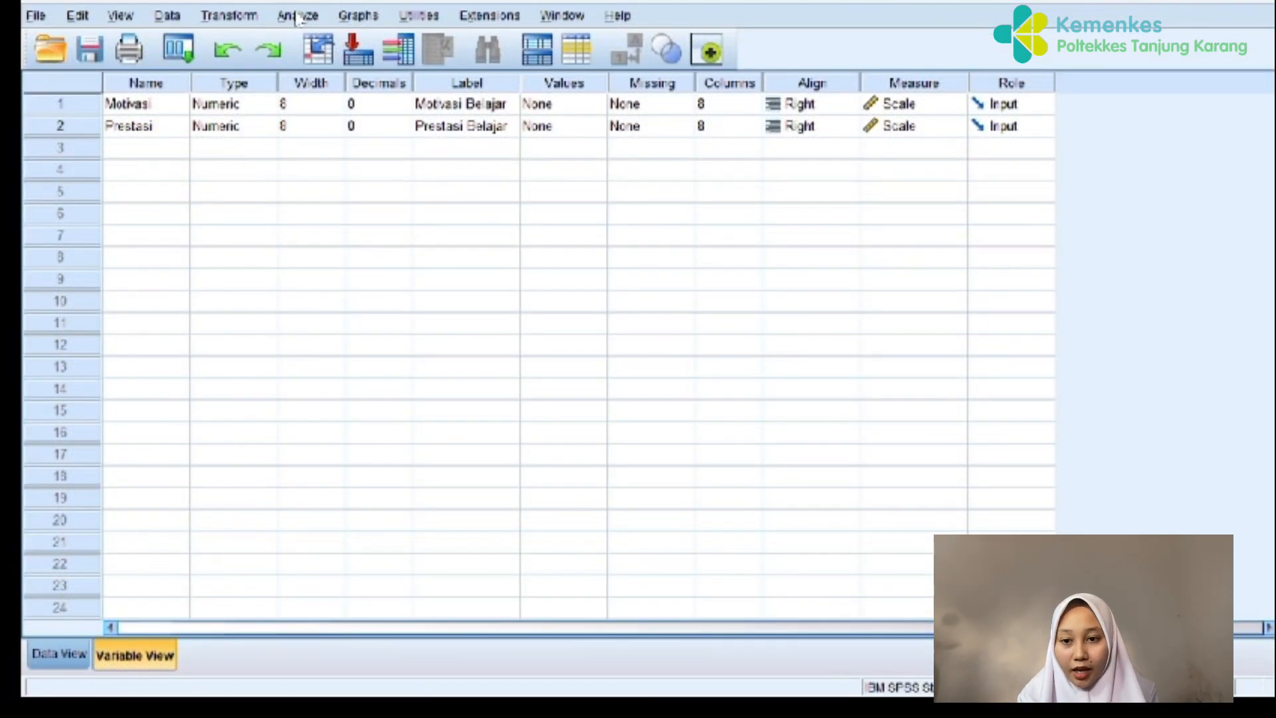
left_click(296, 15)
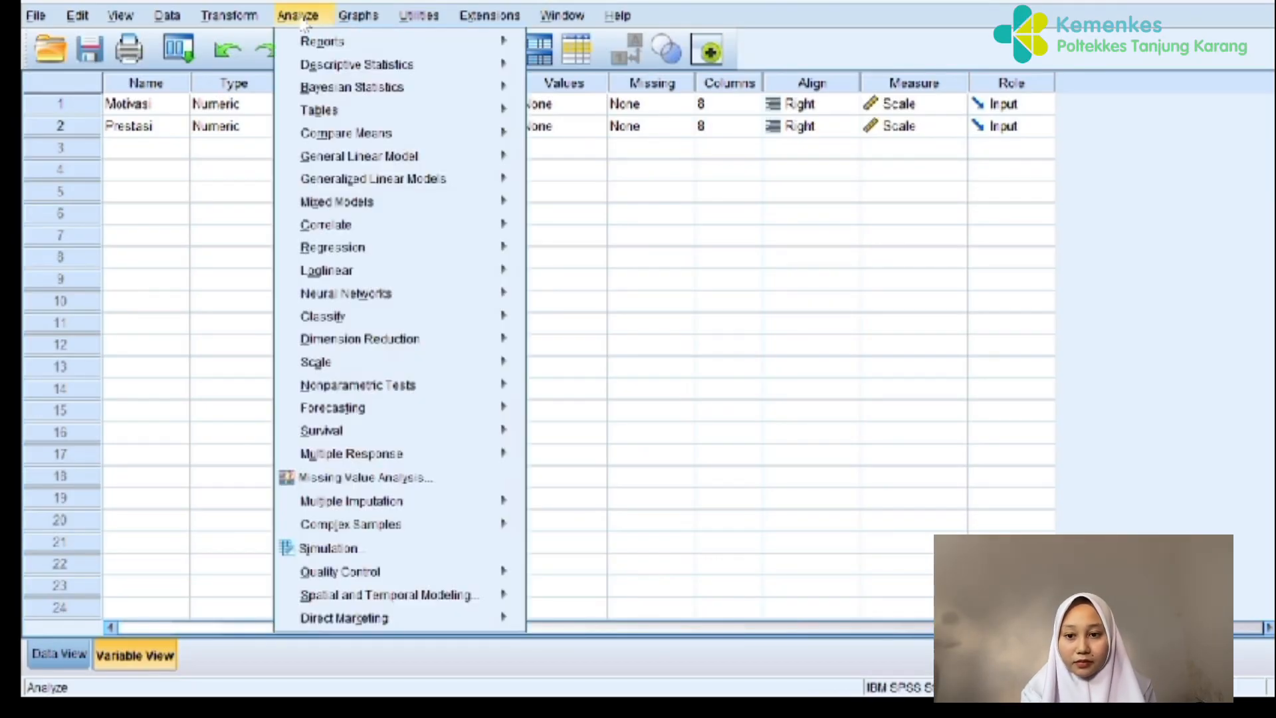
mouse_move(353, 249)
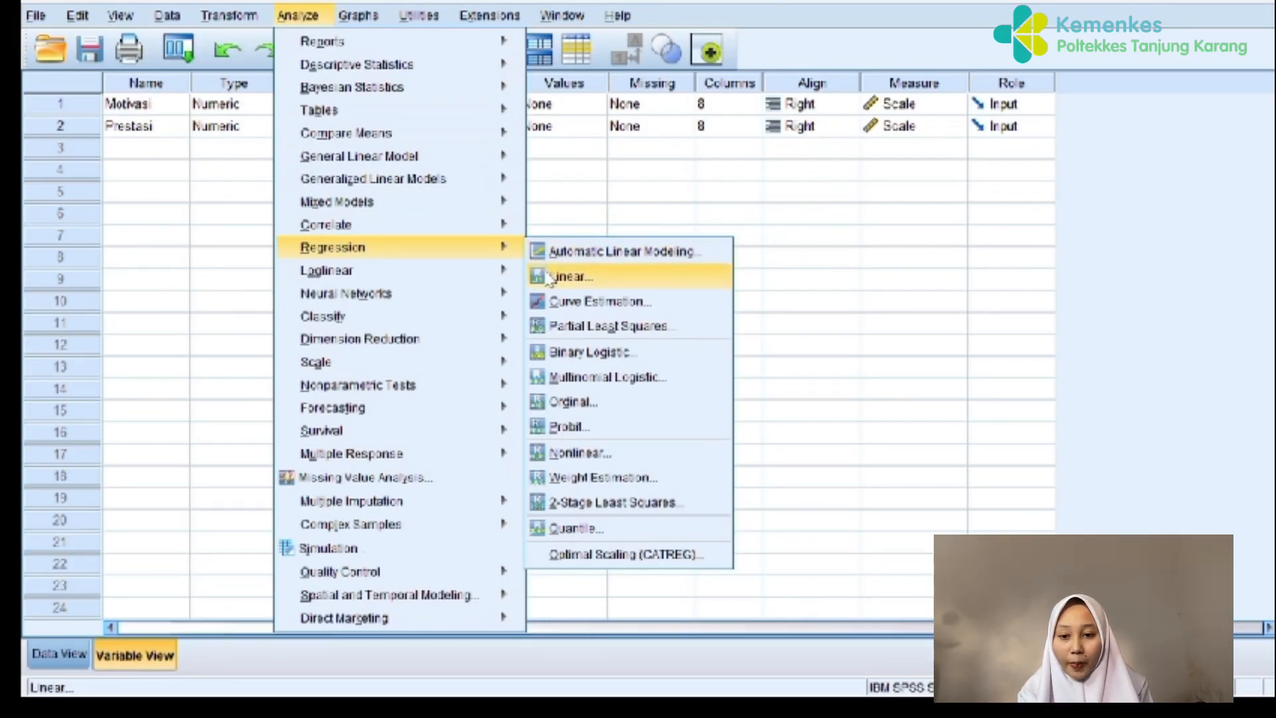
left_click(599, 282)
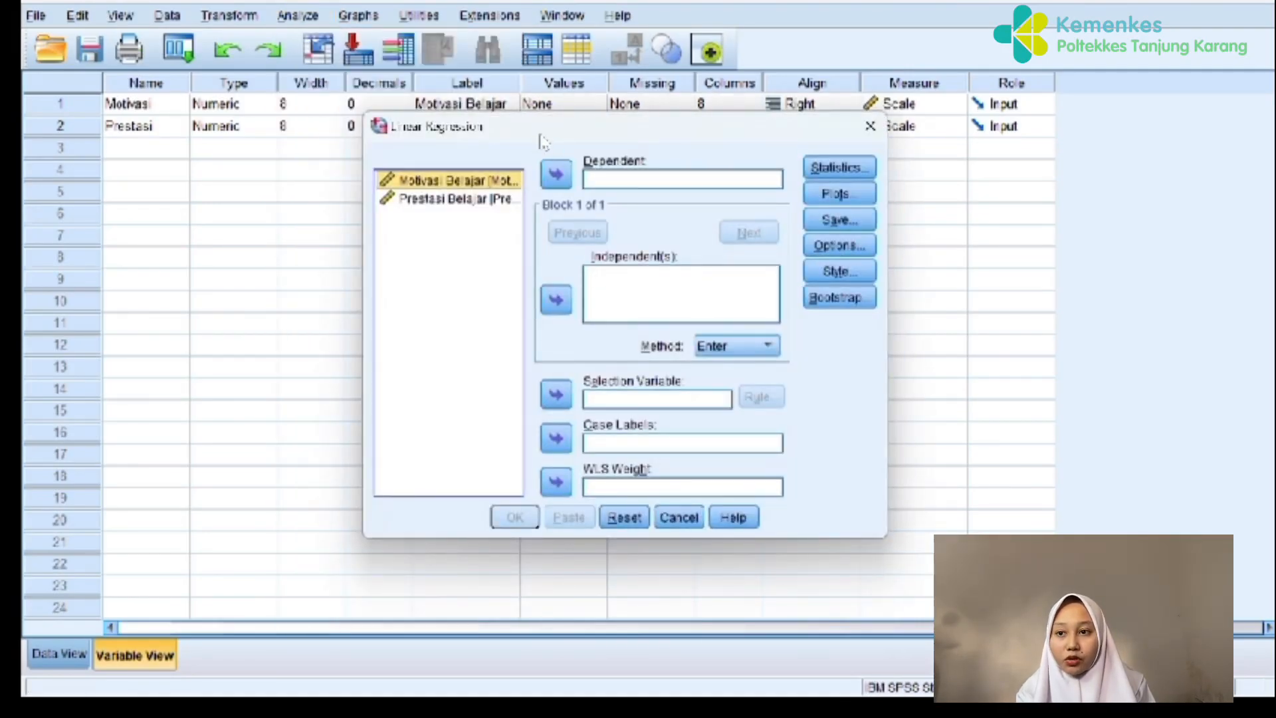
left_click_drag(543, 141, 442, 177)
left_click(359, 238)
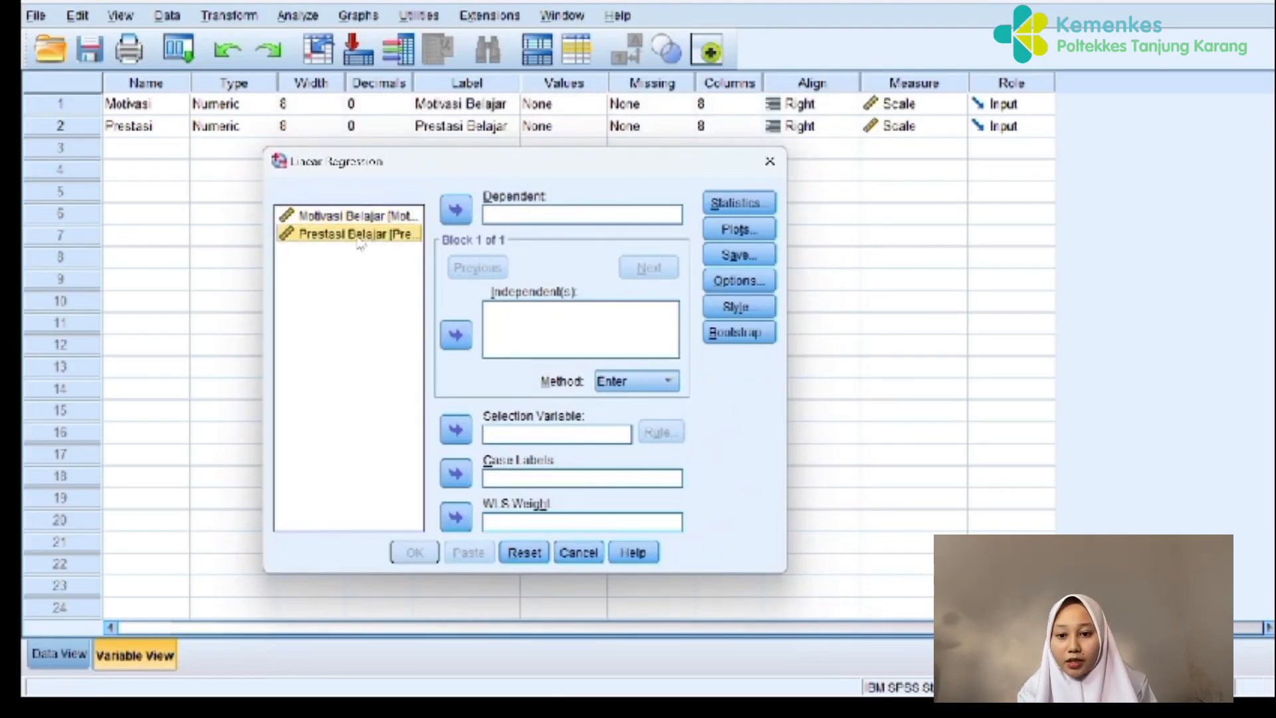
left_click(456, 221)
left_click(377, 225)
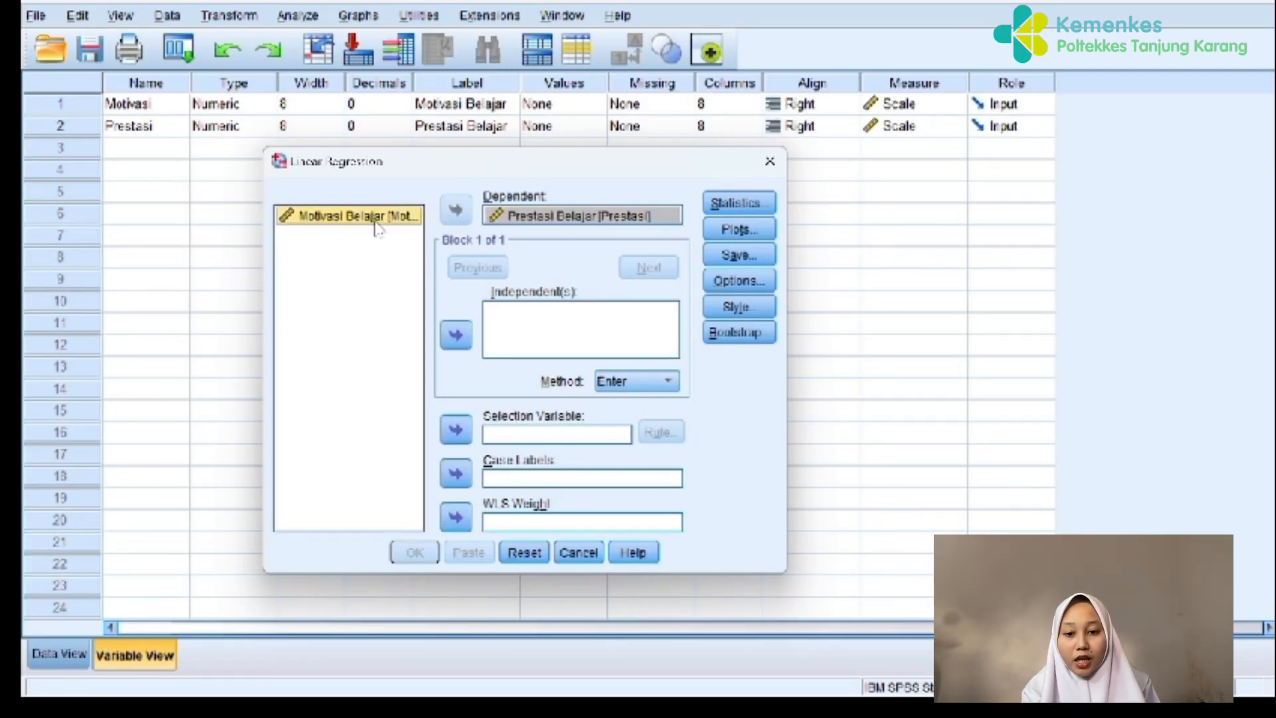
left_click(456, 337)
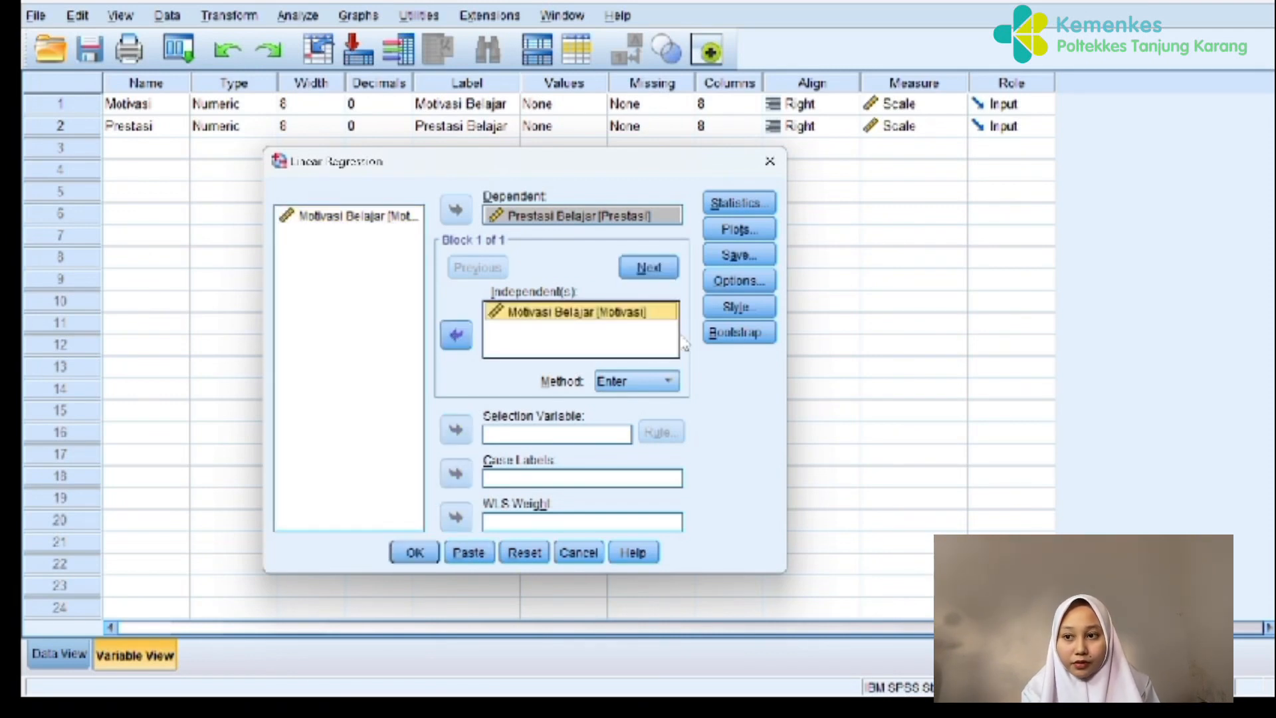
Run the linear regression with unstandardized residuals saved as a variable, and review its output tables in the maximized viewer
left_click(763, 256)
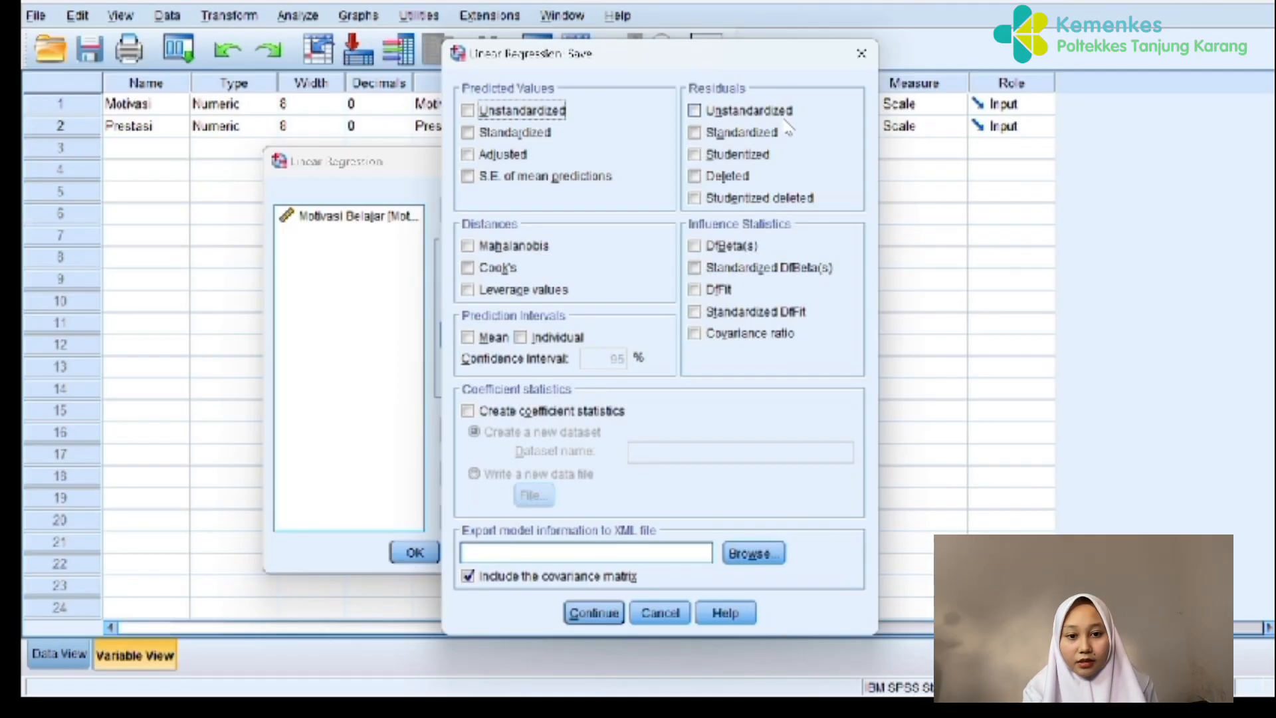
left_click(695, 111)
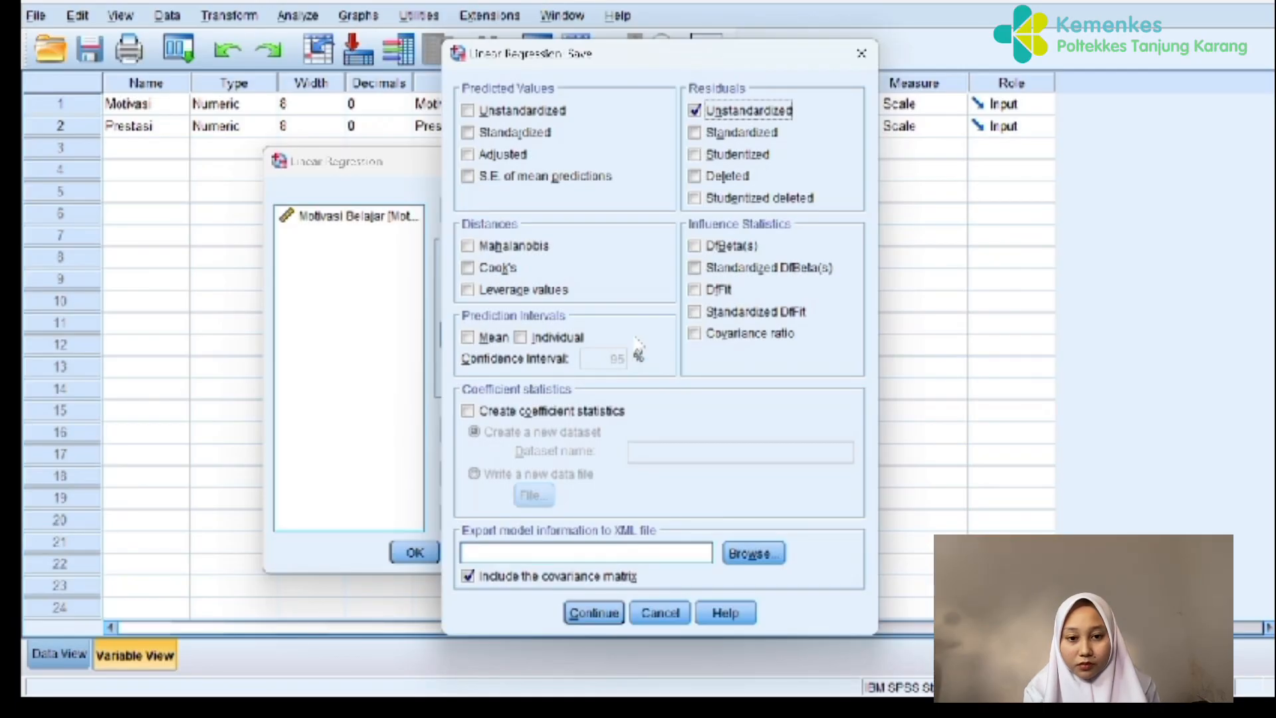
left_click(598, 611)
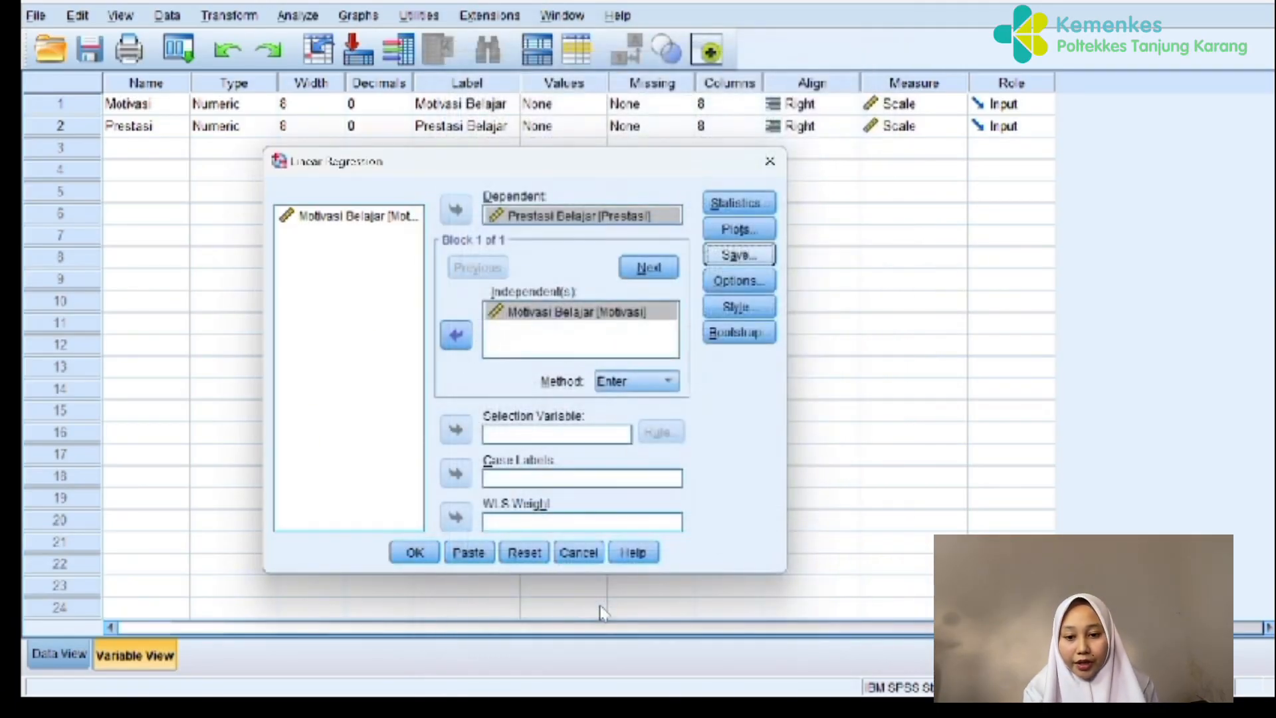
left_click(426, 560)
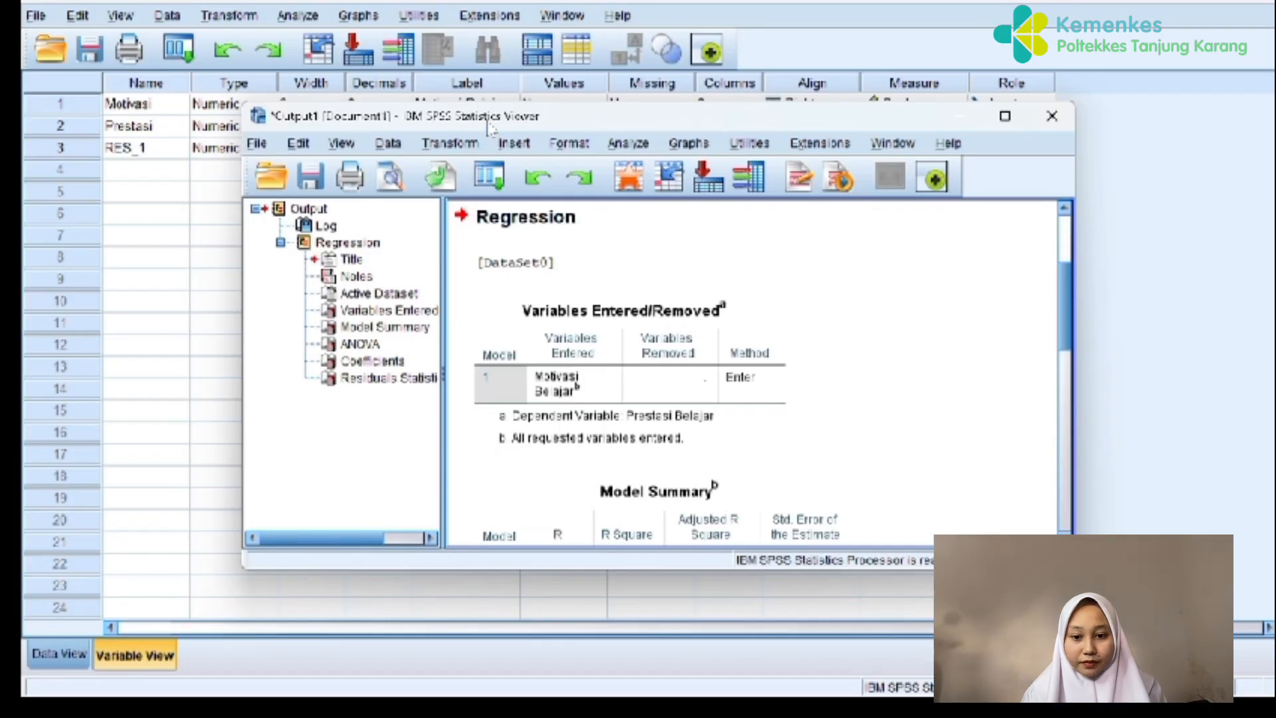
left_click(1006, 117)
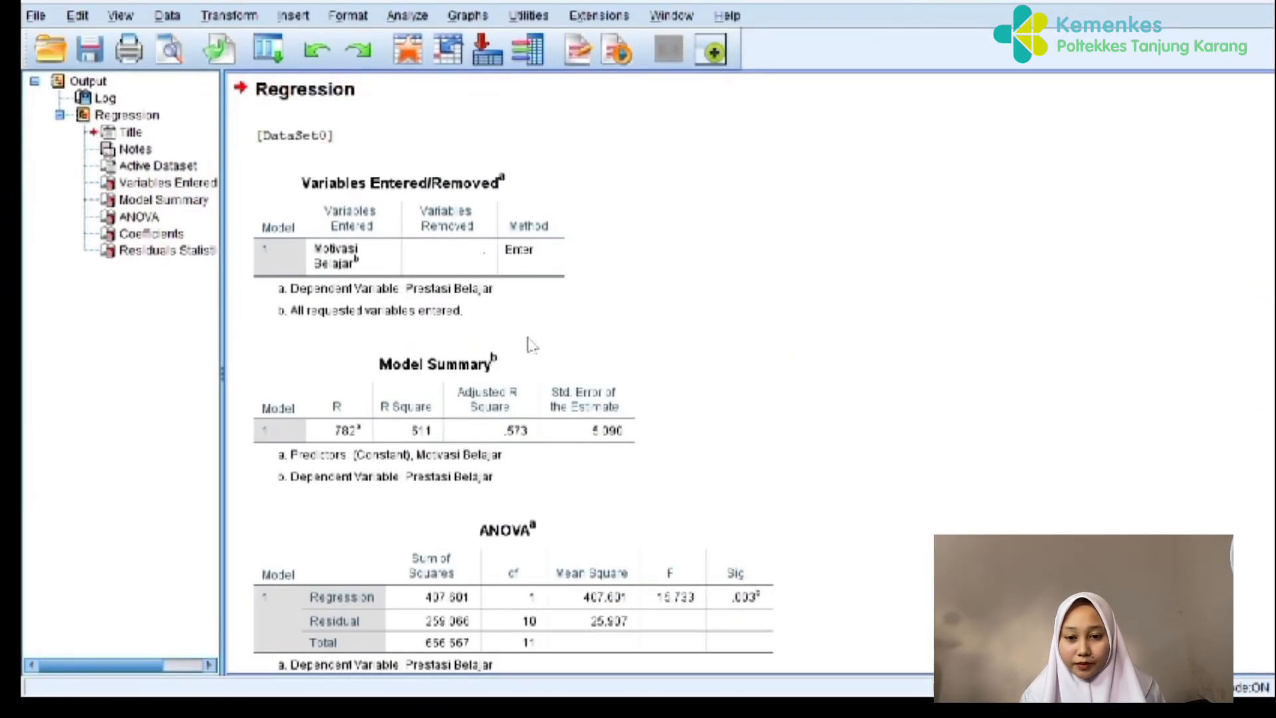
scroll(529, 343, "down", 8)
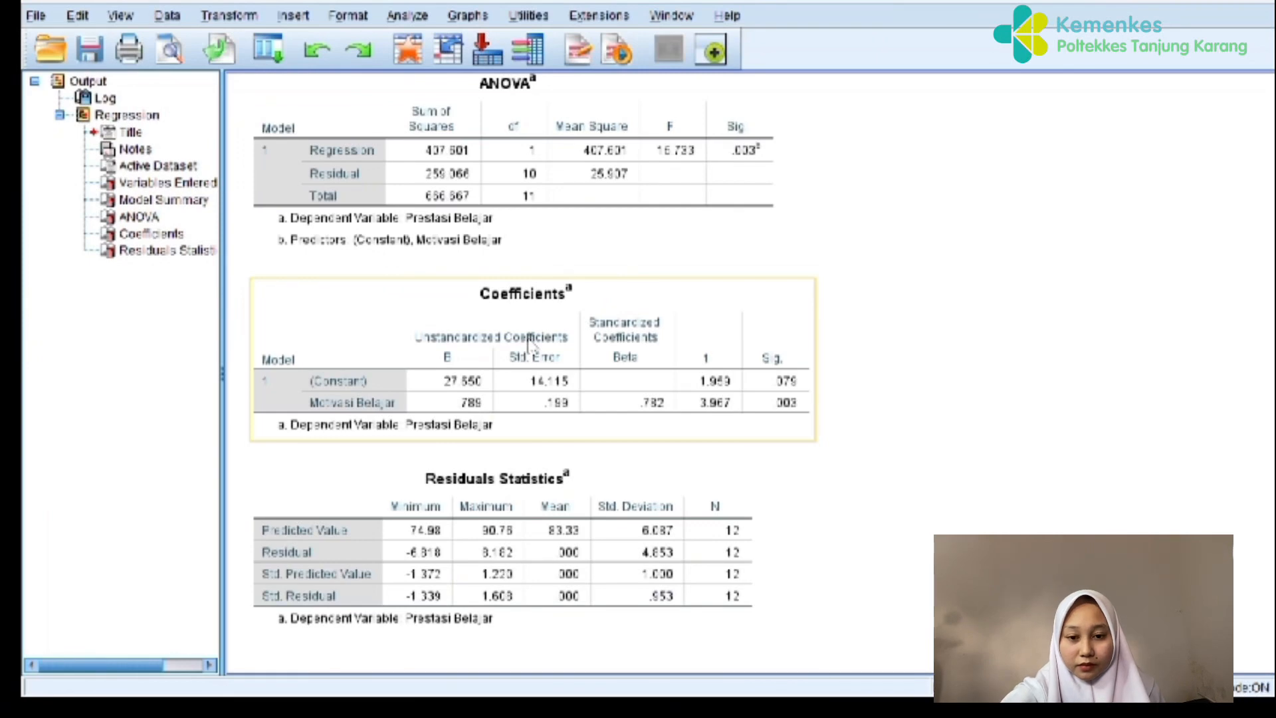
scroll(530, 342, "up", 5)
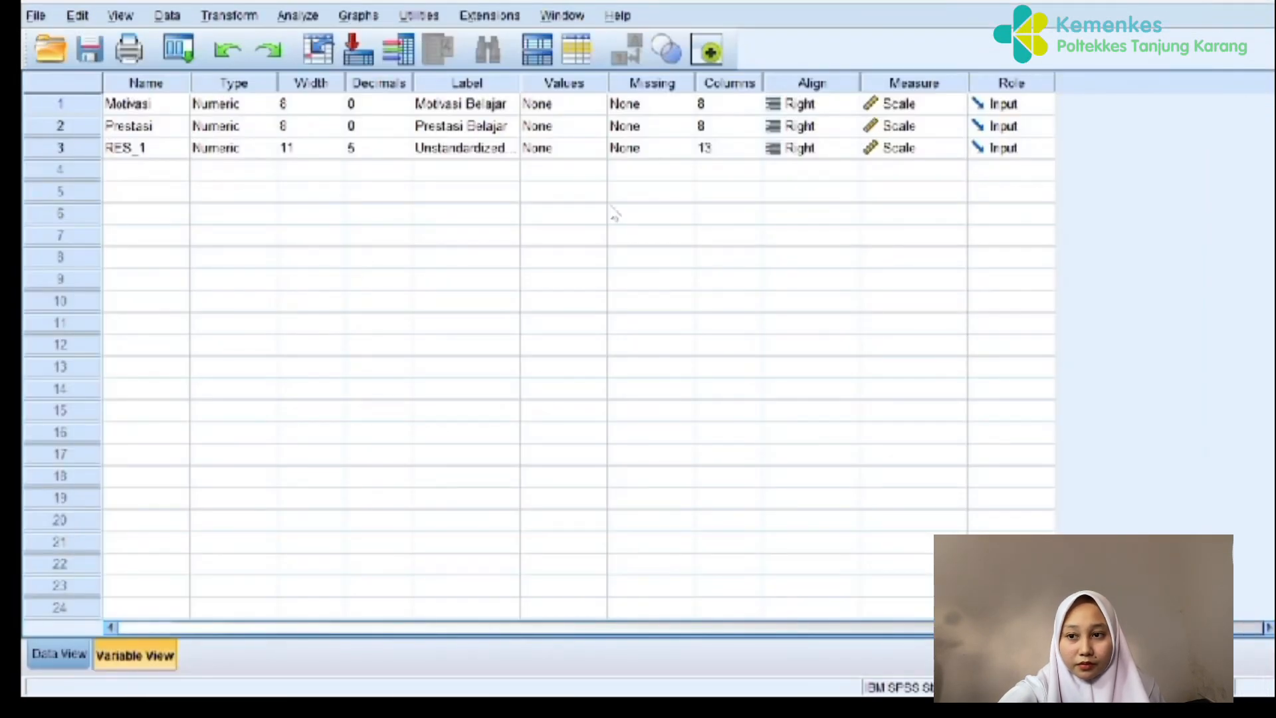
Run a legacy one-sample Kolmogorov-Smirnov test on the Unstandardized Residual variable, using Normal as the test distribution
left_click(59, 655)
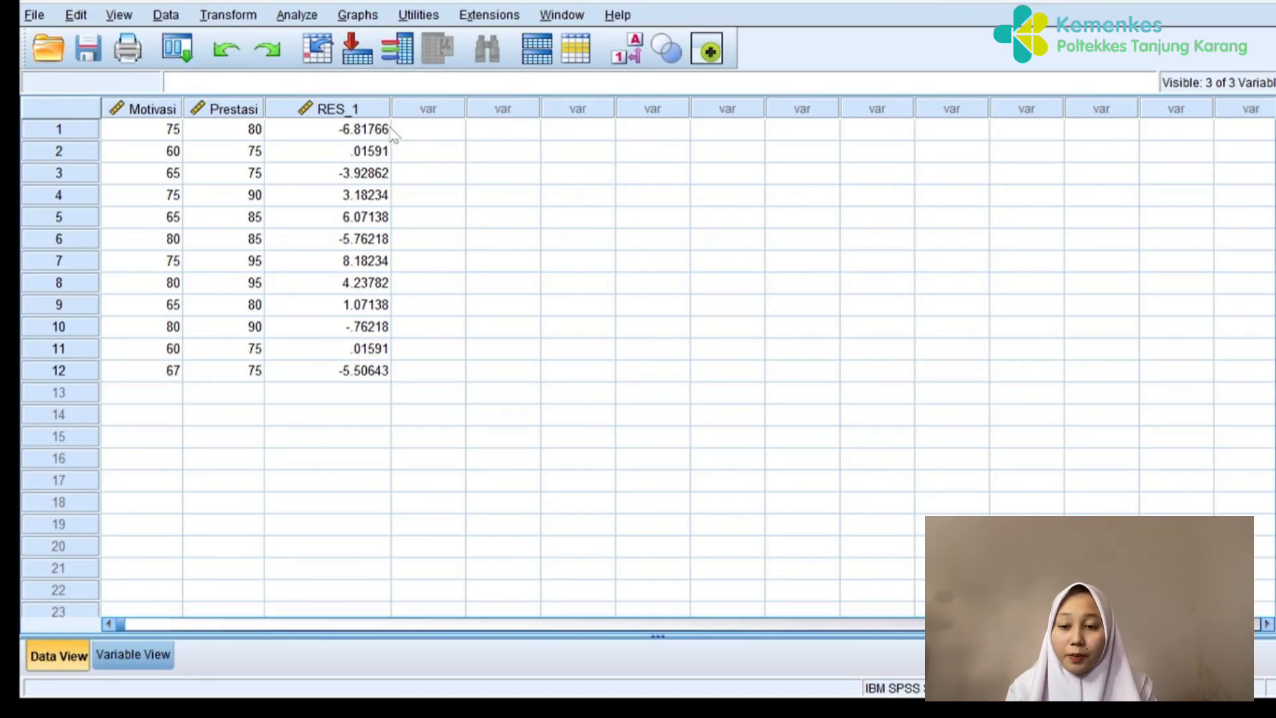
left_click(292, 16)
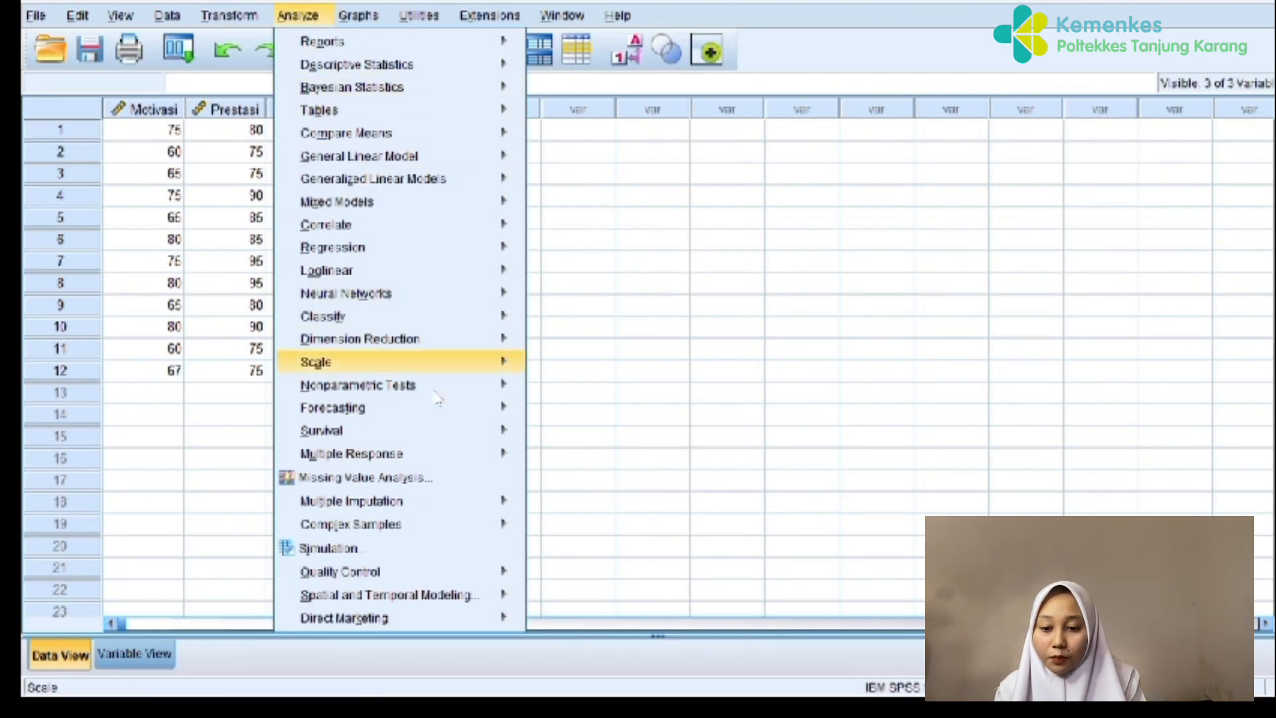
mouse_move(431, 397)
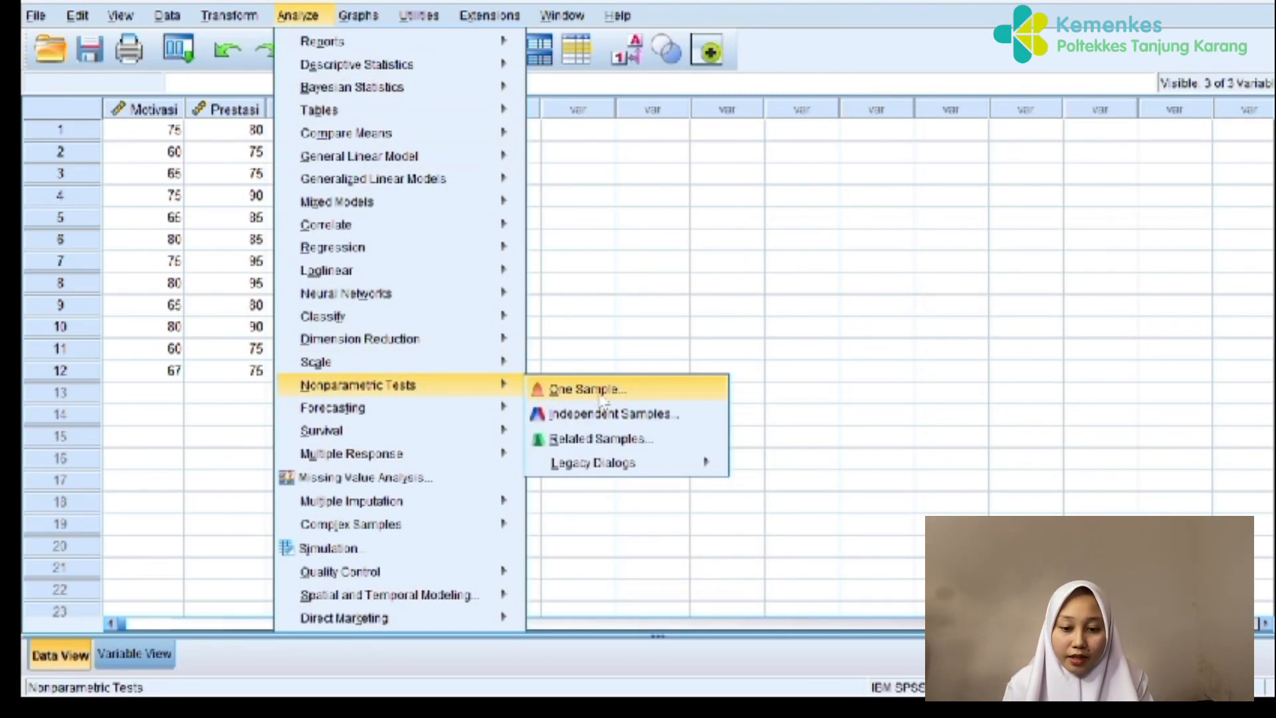
mouse_move(600, 459)
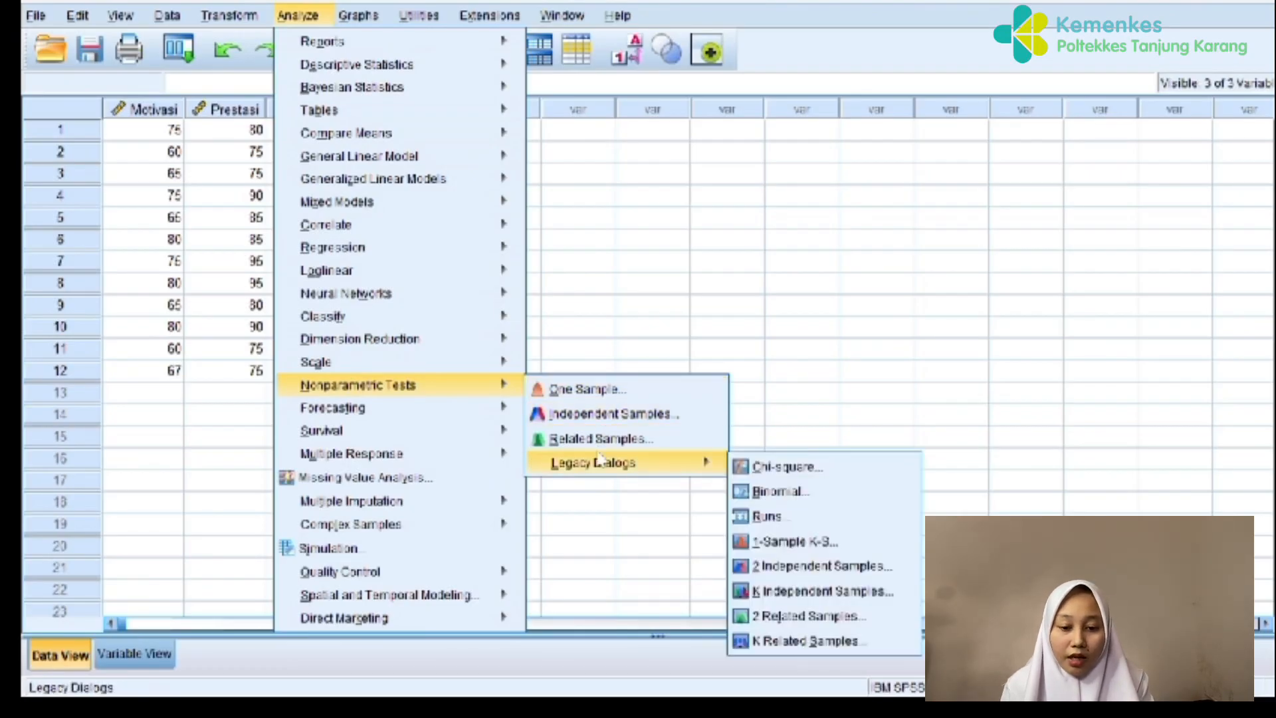
left_click(757, 544)
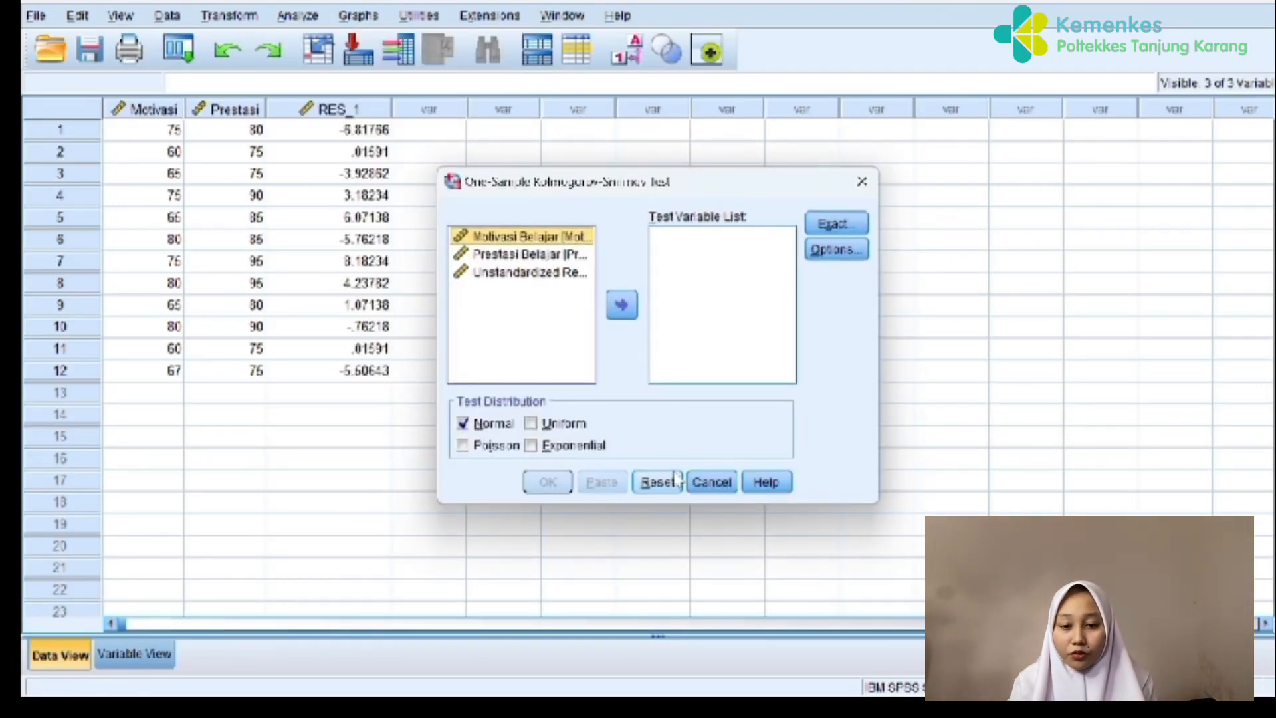
left_click(532, 273)
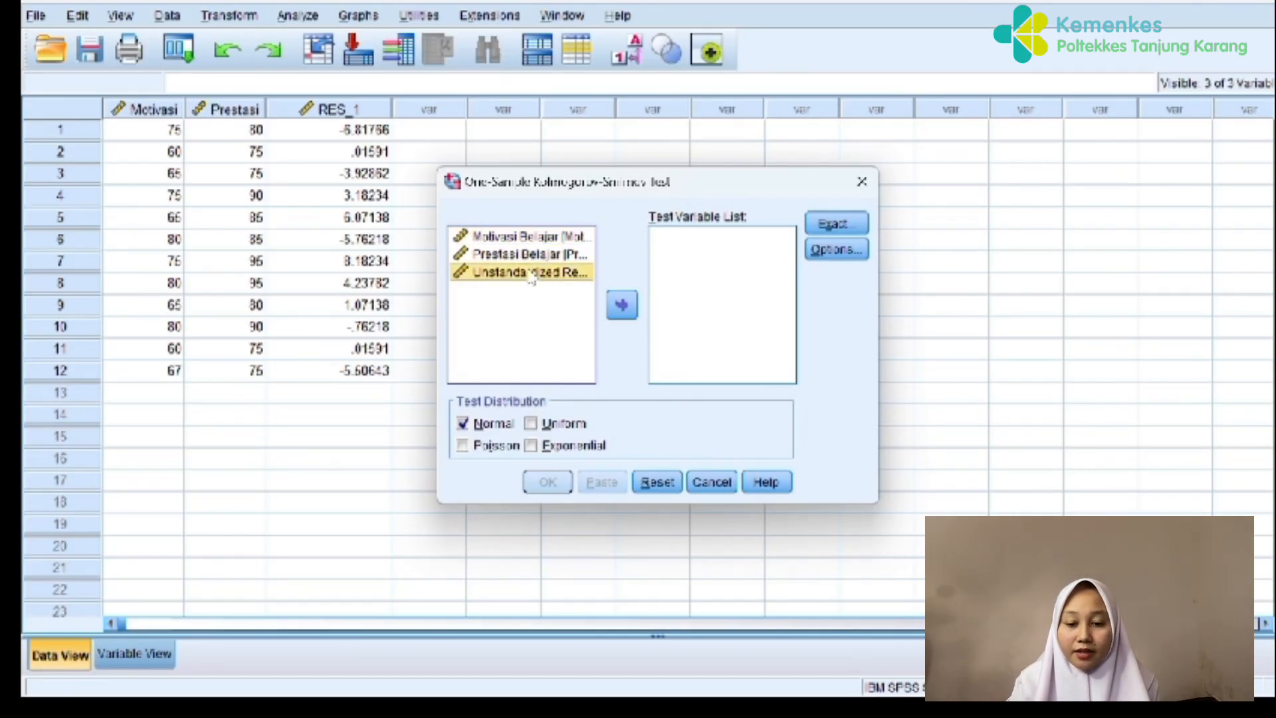
left_click(628, 310)
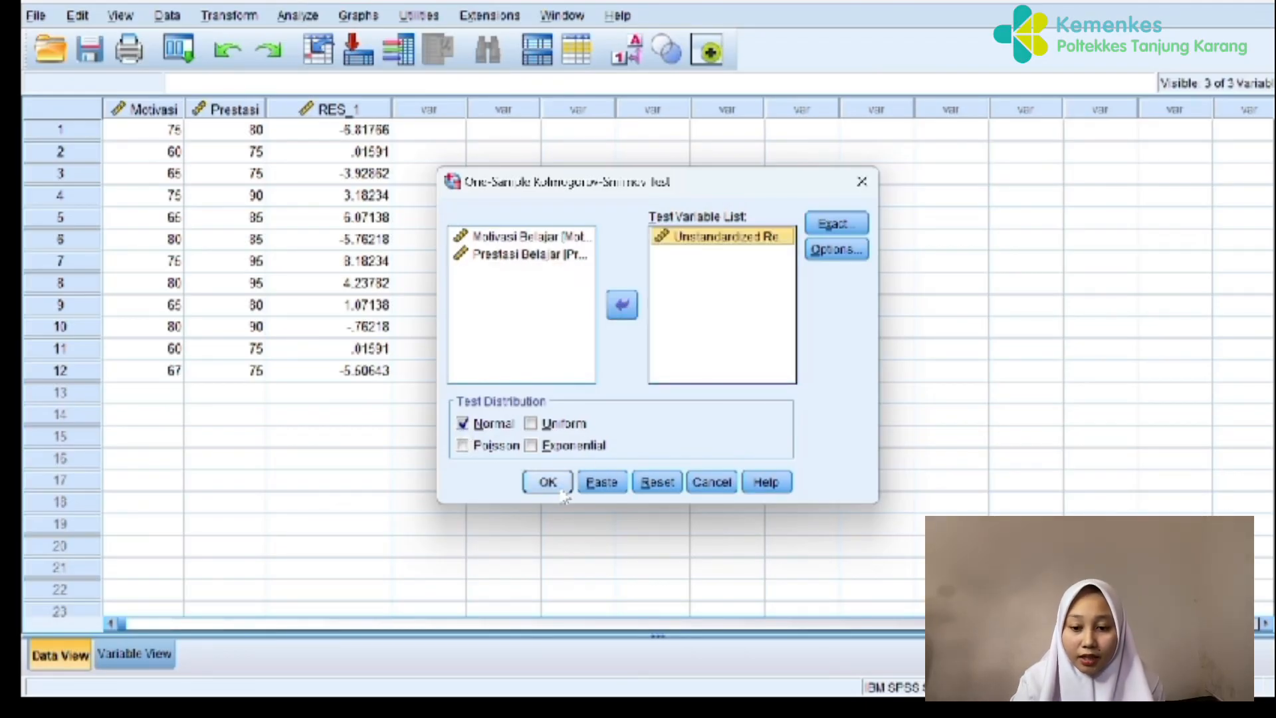
left_click(560, 494)
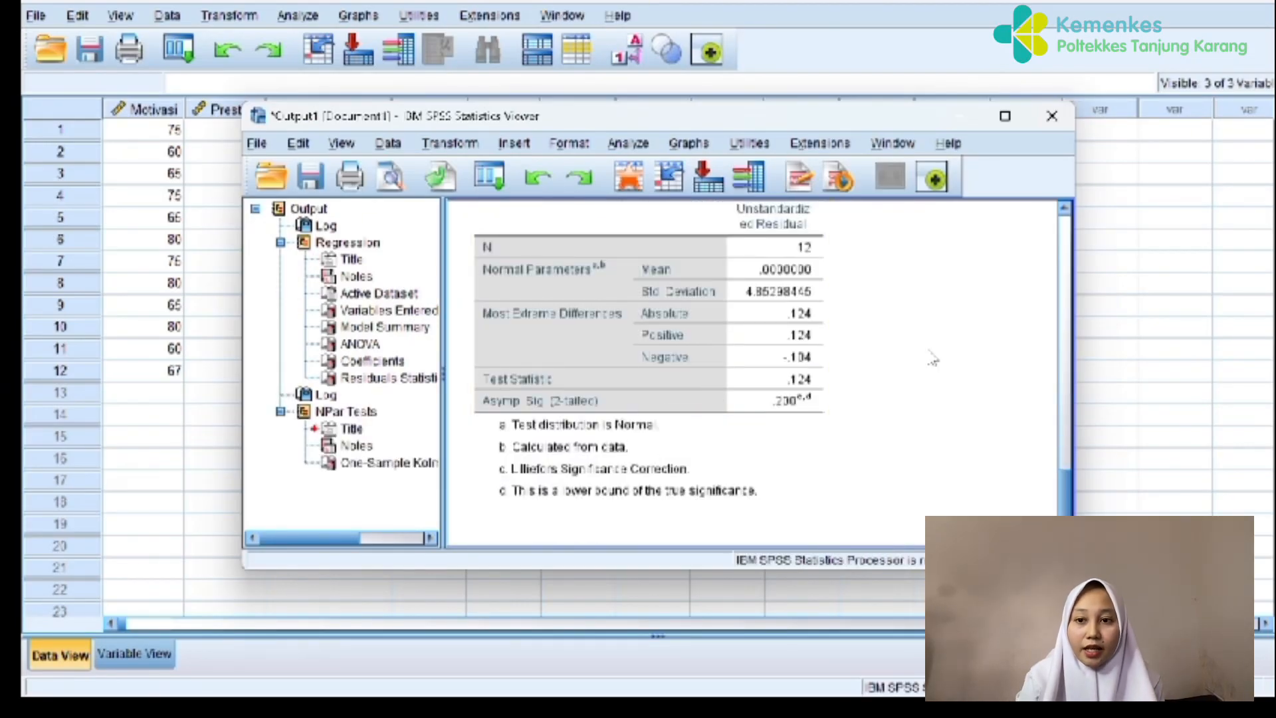
Maximize the output viewer and examine the One-Sample Kolmogorov-Smirnov Test table, including its significance row
left_click(1005, 116)
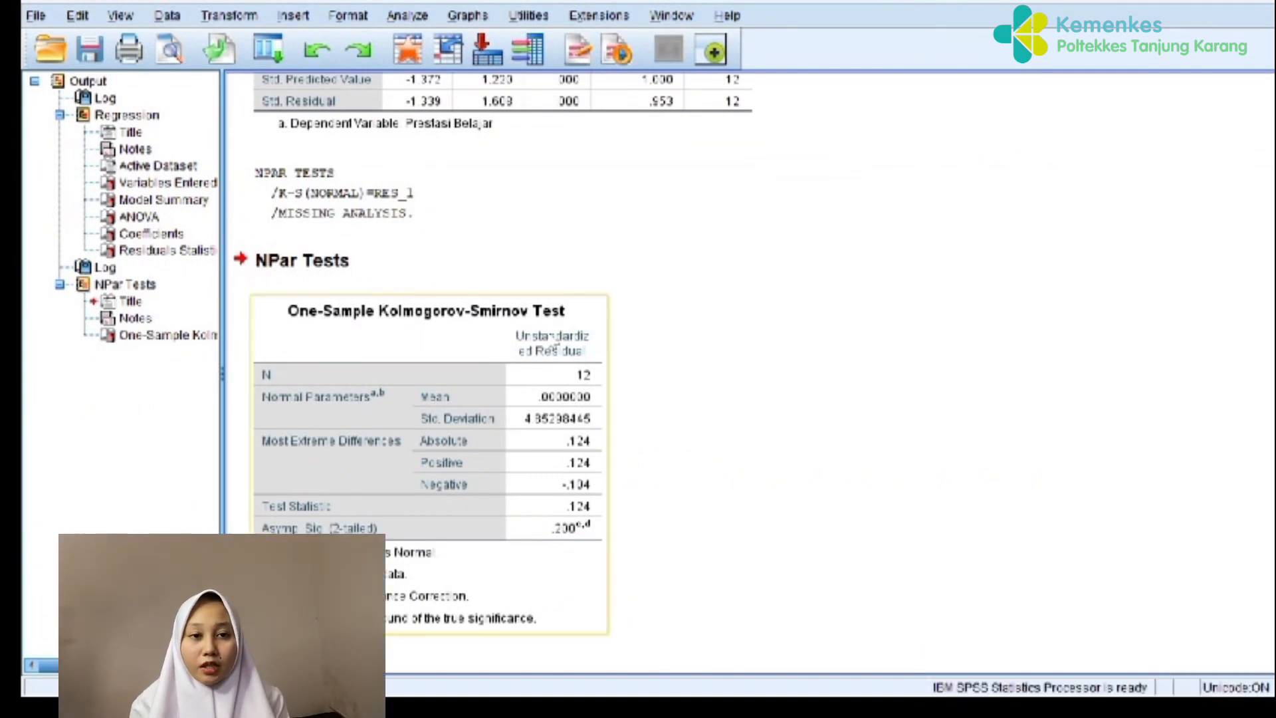
scroll(426, 319, "up", 3)
scroll(465, 305, "down", 3)
left_click(498, 291)
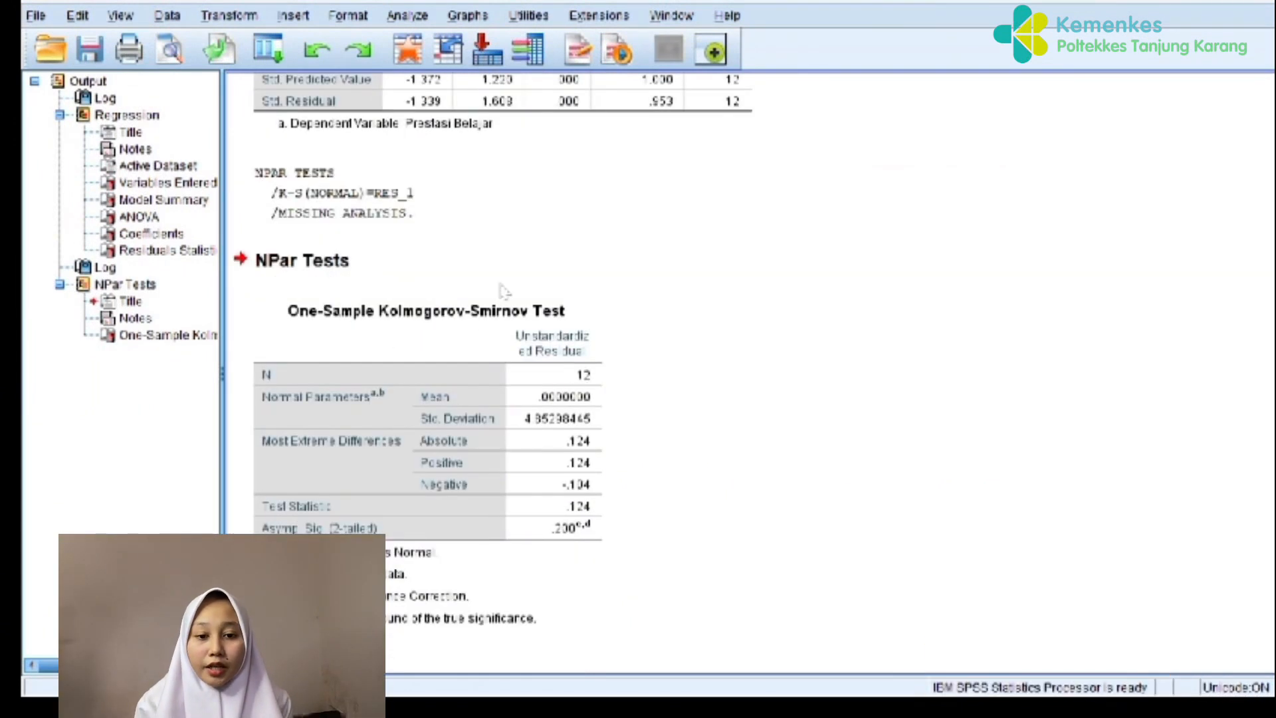
mouse_move(1010, 705)
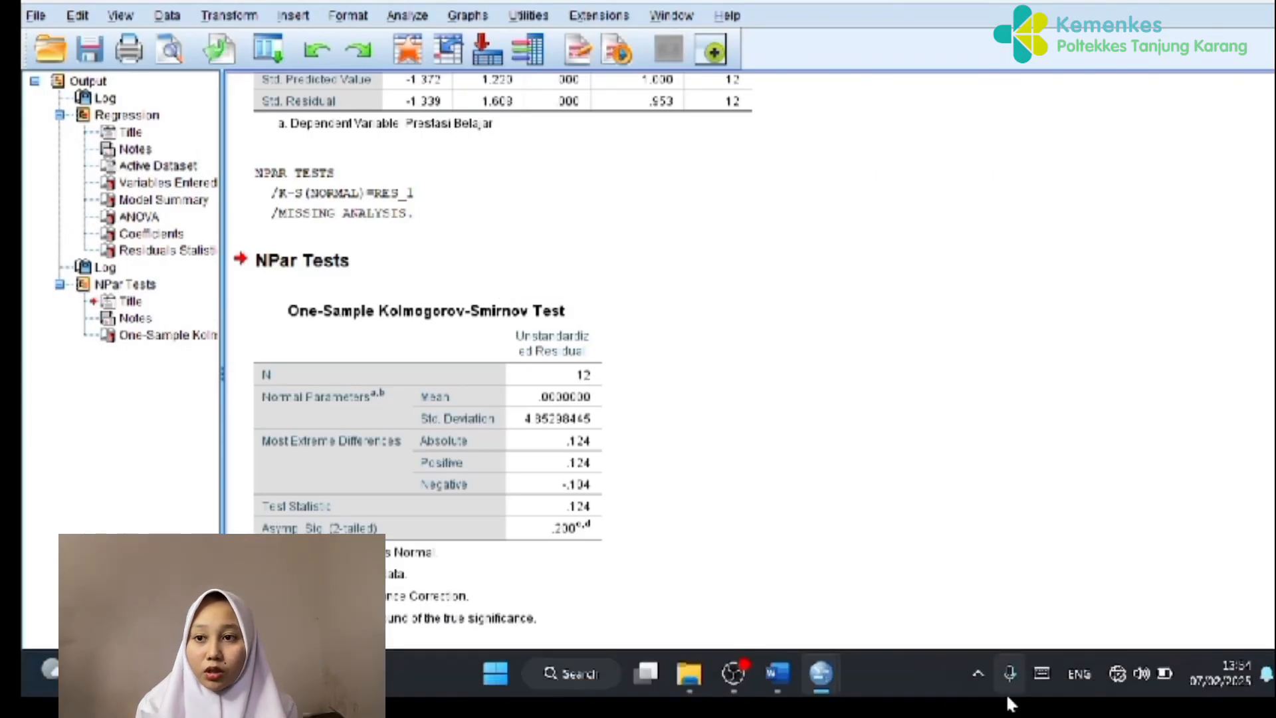